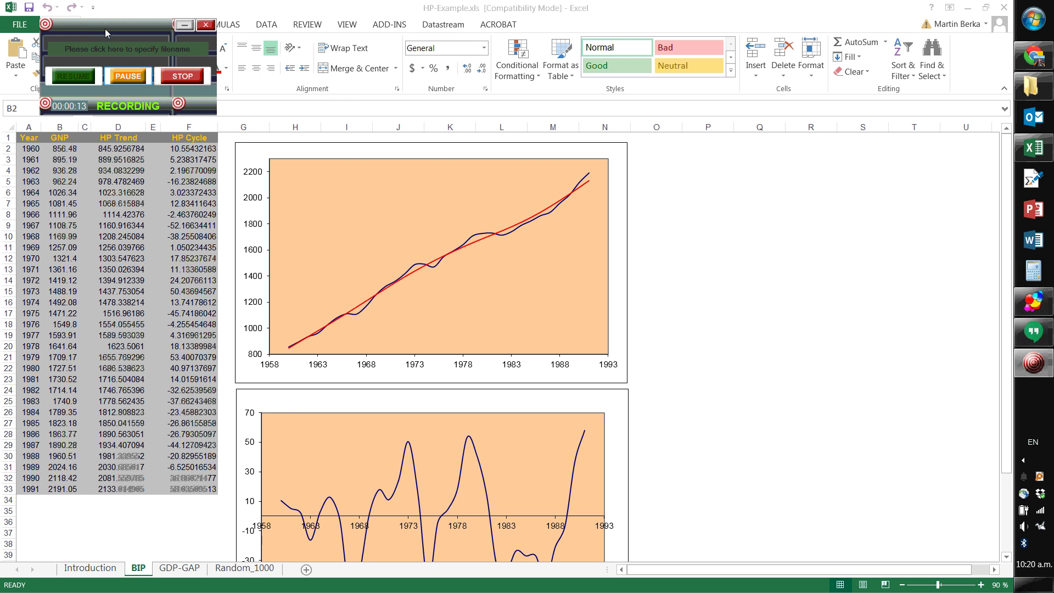
drag(104, 29, 272, 25)
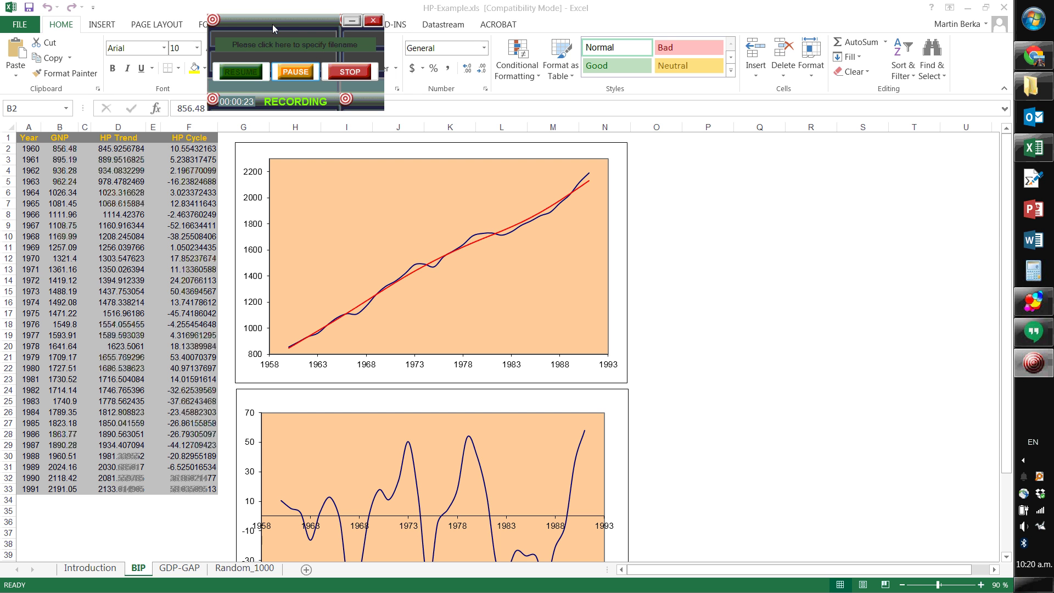
drag(272, 24, 220, 18)
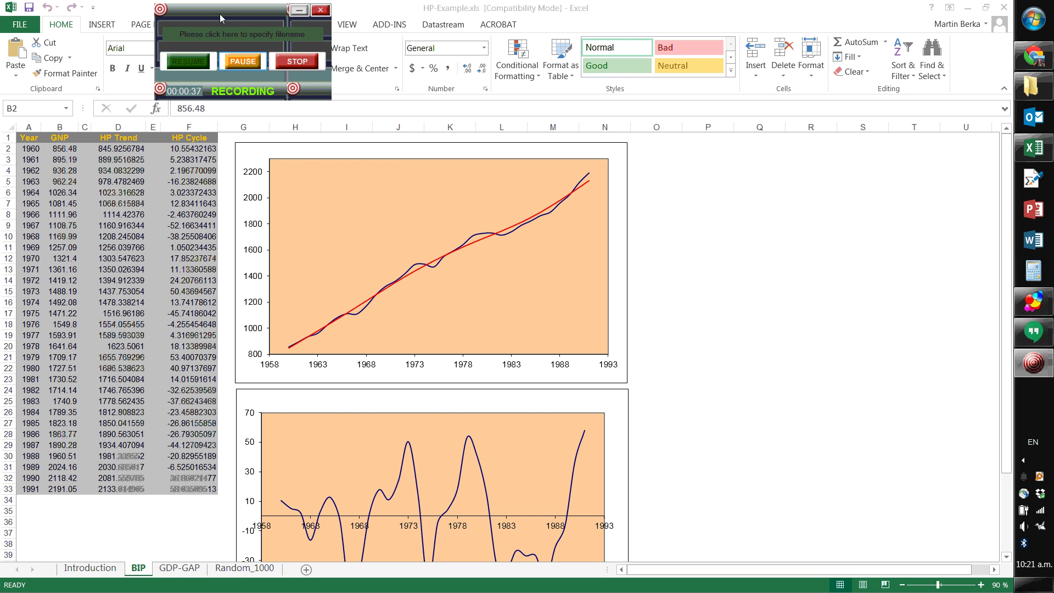
Step: Locate the HPFilter.xla add-in file in the HPfilter folder and return to the HP-Example.xls workbook
click(1047, 91)
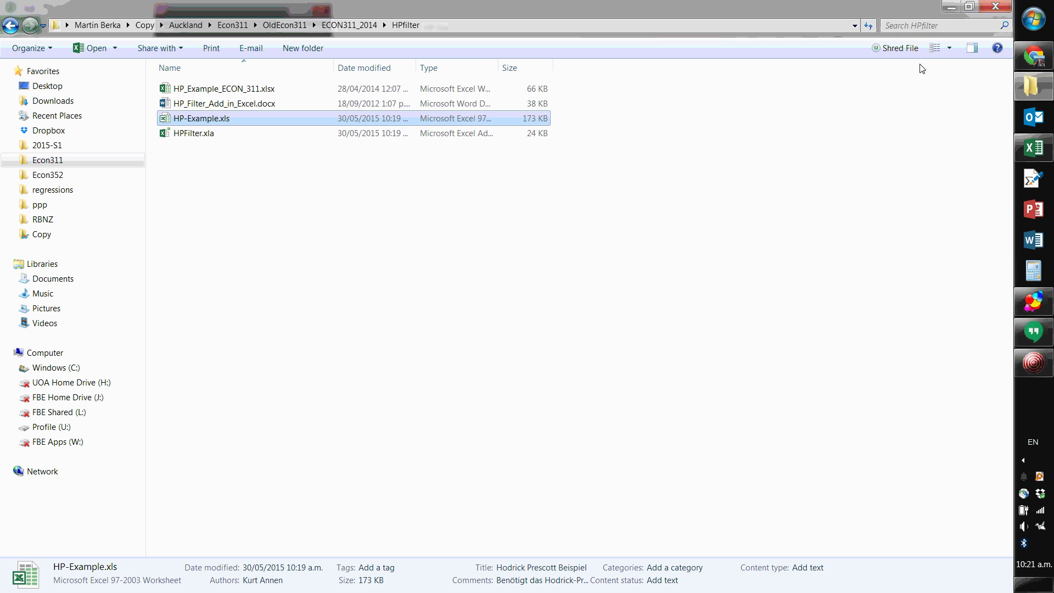
click(293, 215)
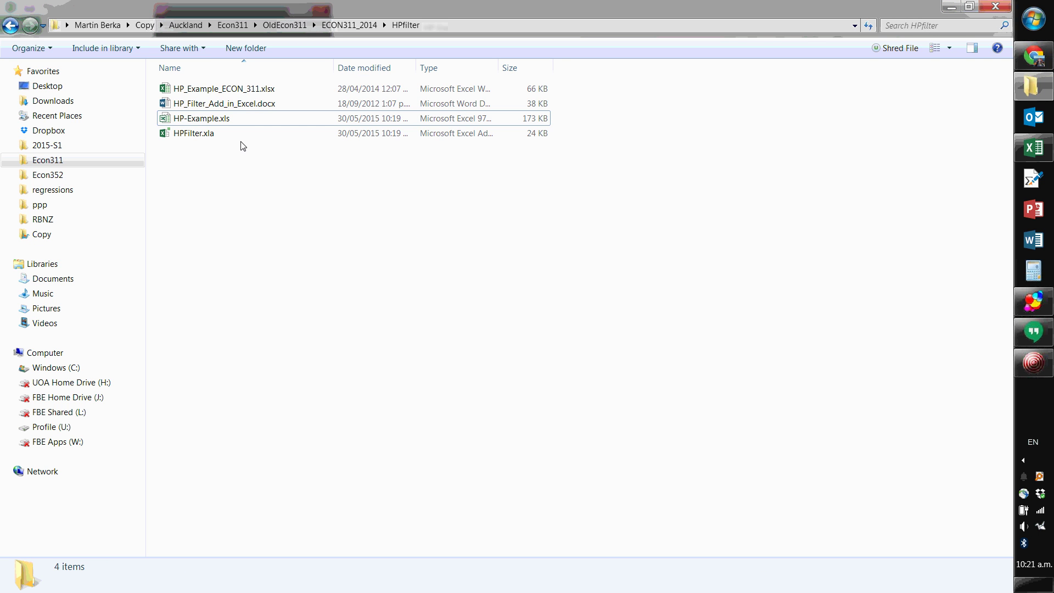
click(210, 136)
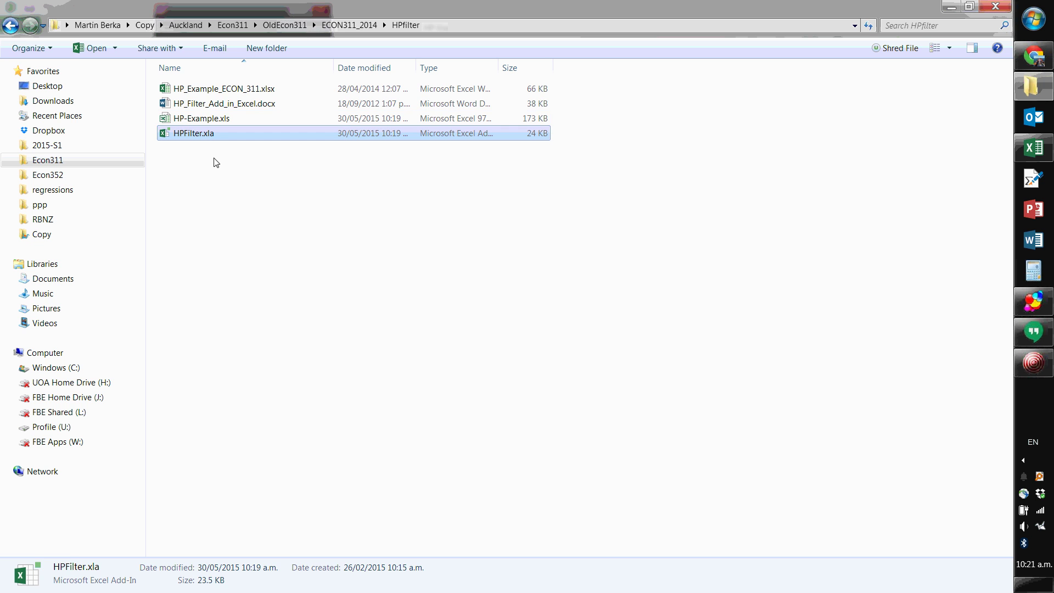
click(944, 7)
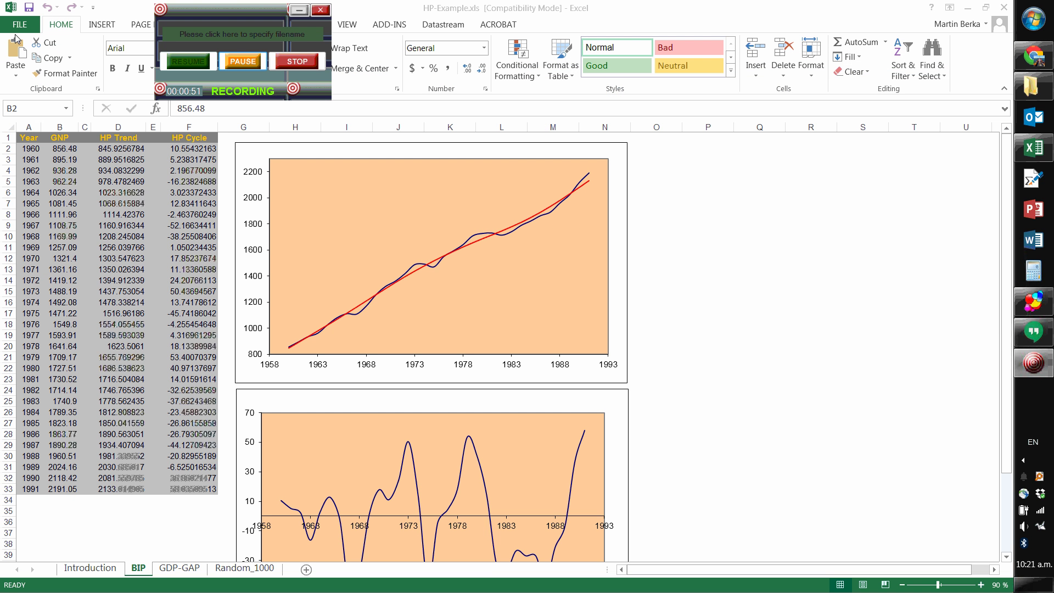
Step: Open the list of available Excel add-ins from the Excel options
click(19, 26)
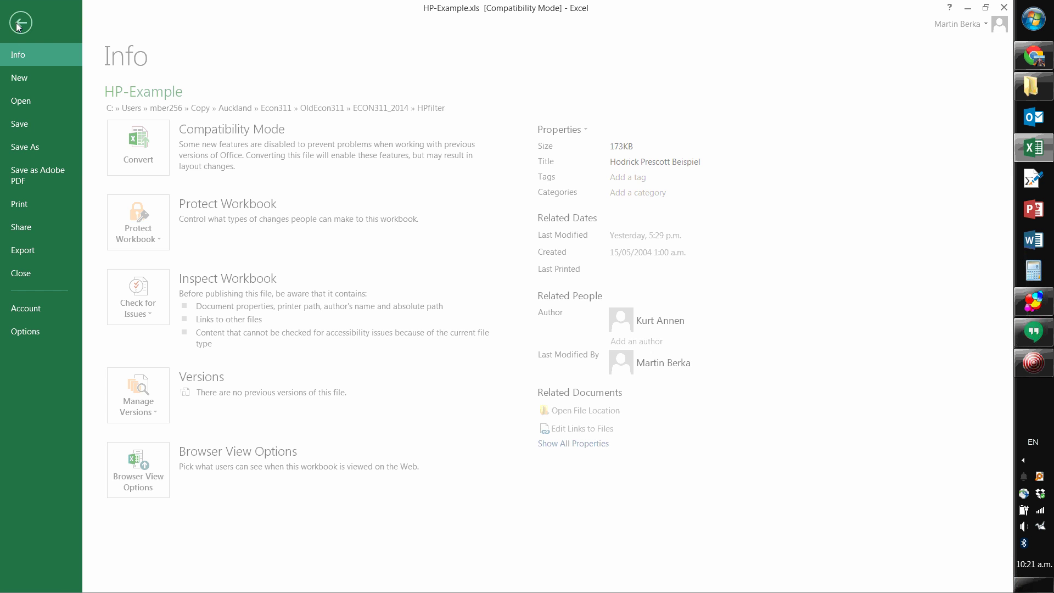
click(22, 331)
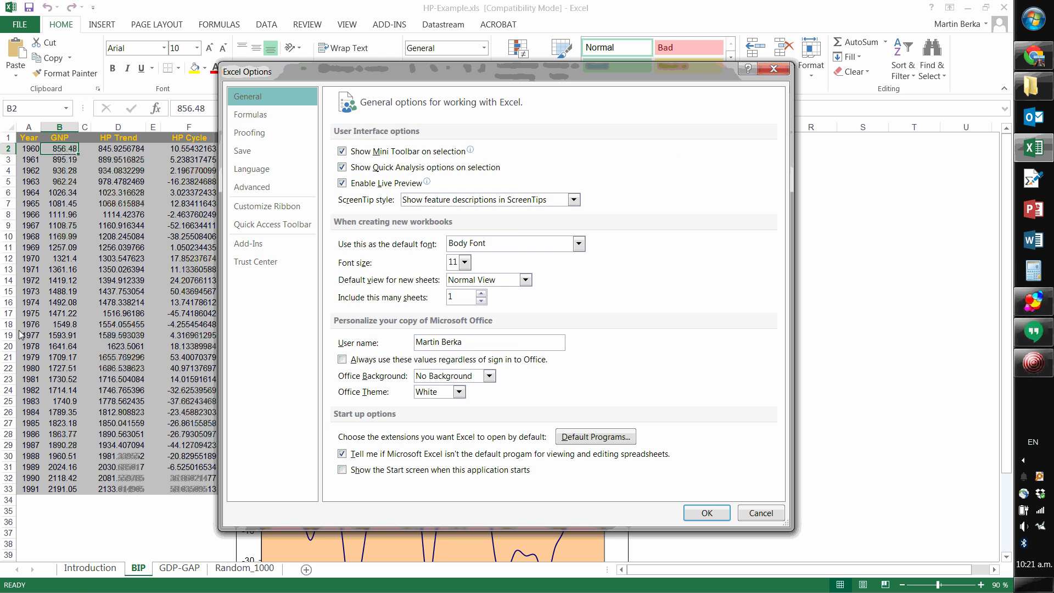
click(251, 245)
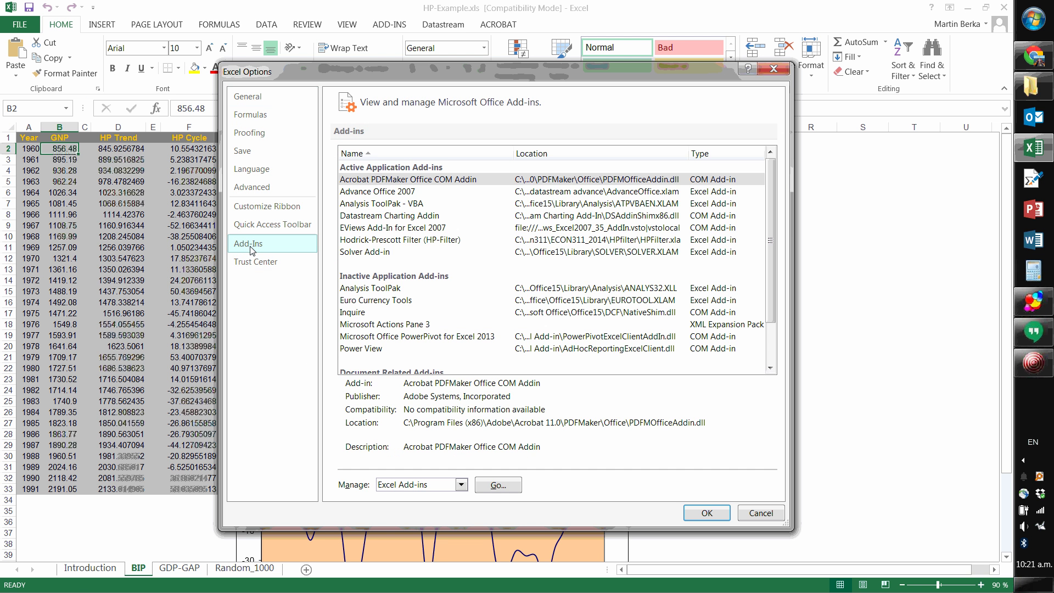
click(496, 485)
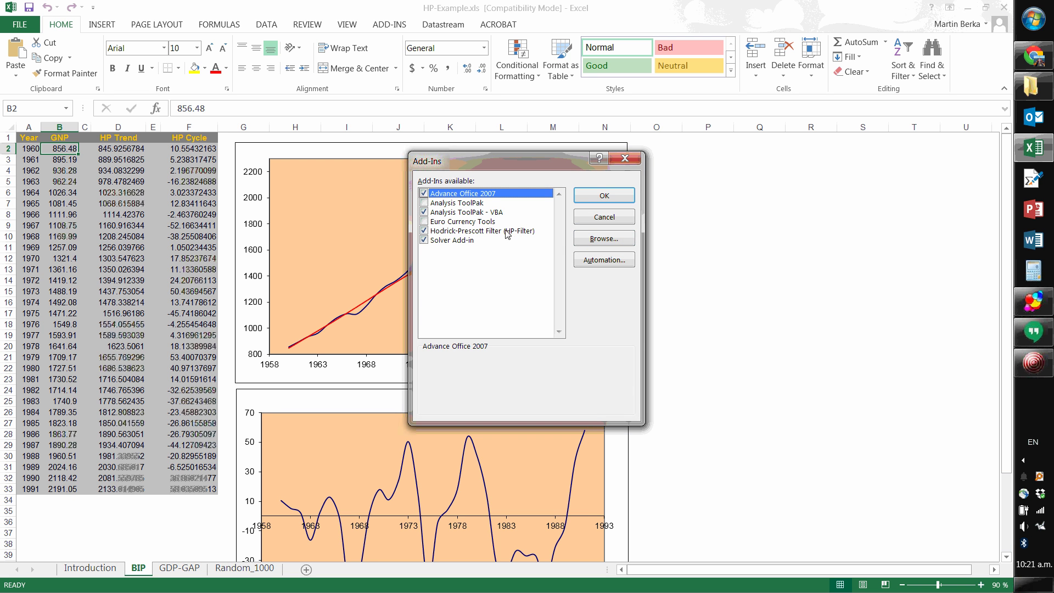
click(590, 242)
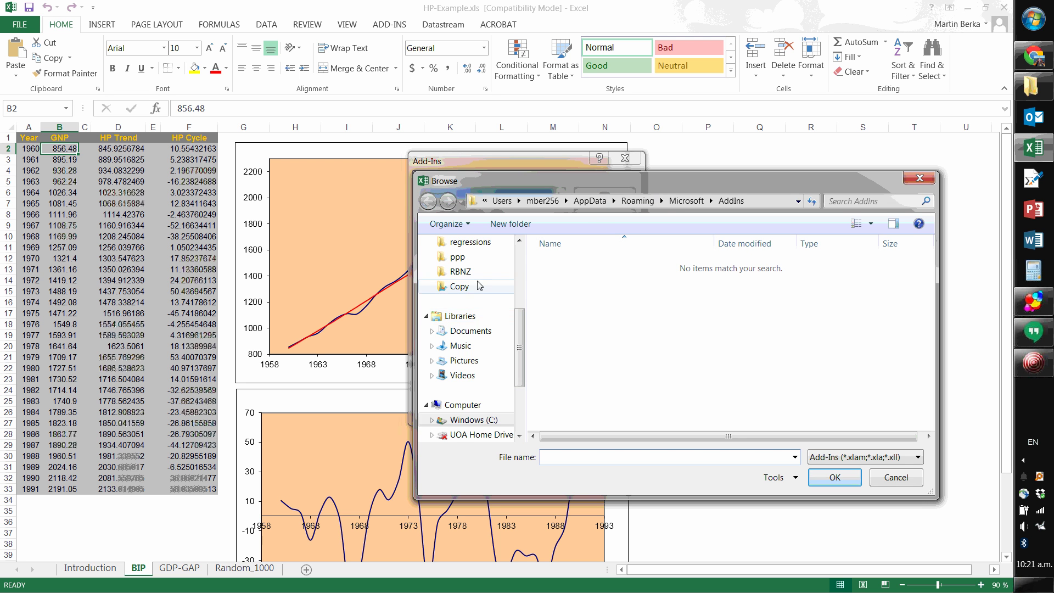
click(523, 280)
click(466, 365)
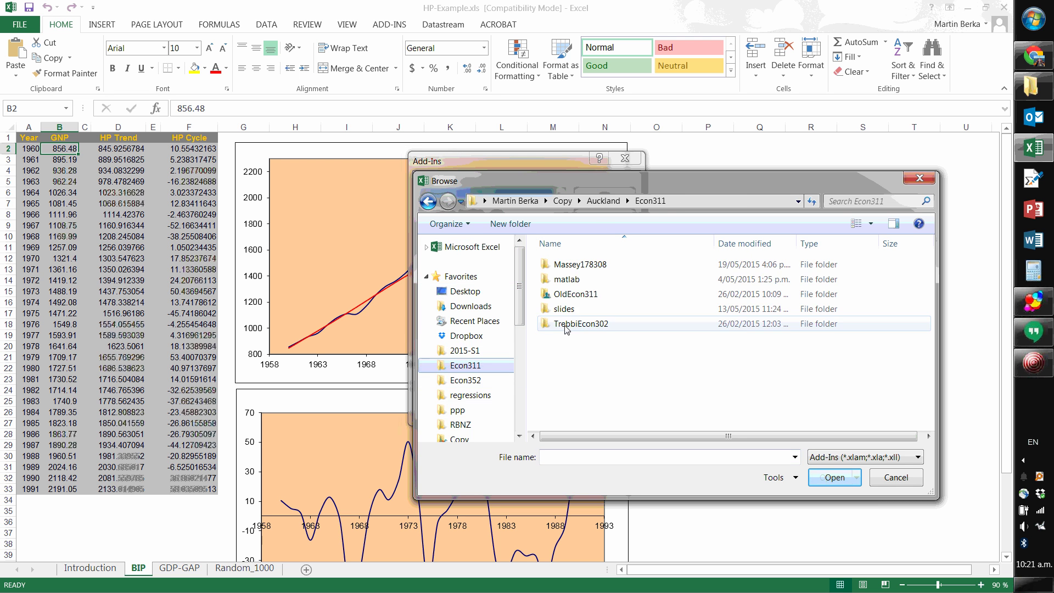
double_click(571, 324)
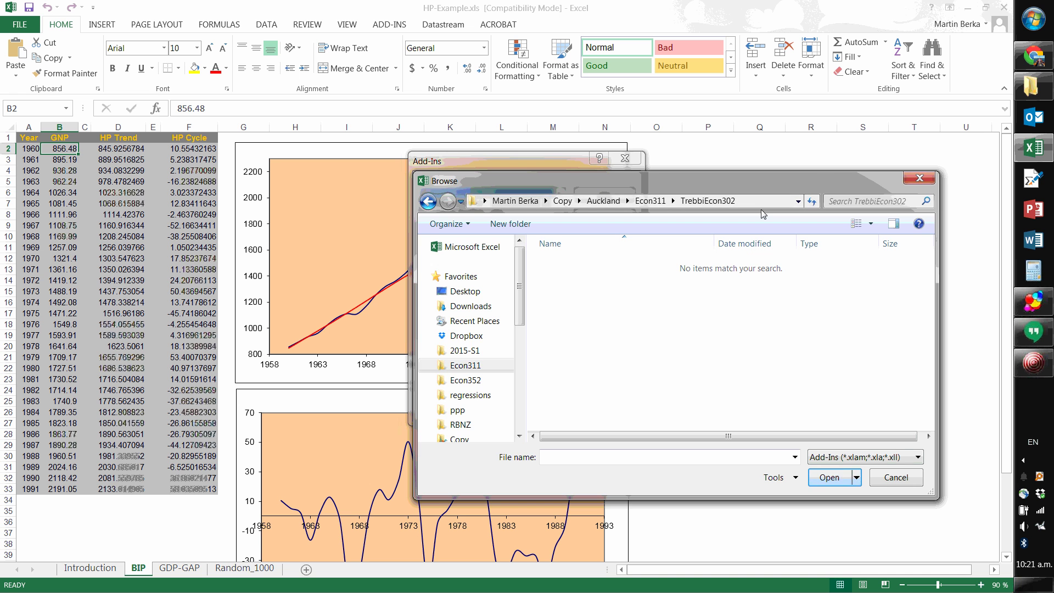
click(896, 478)
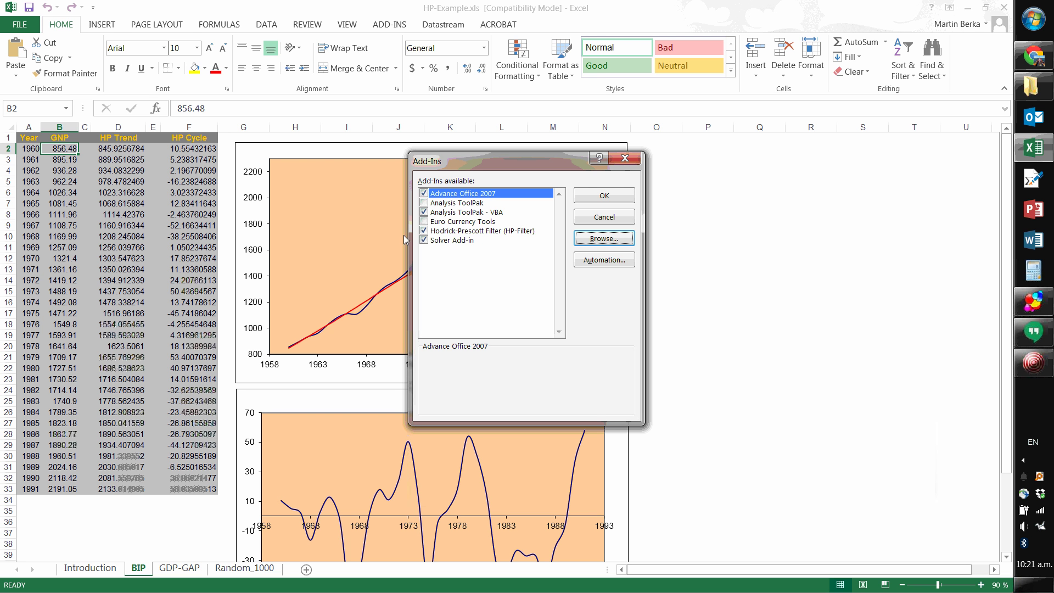
Step: Highlight the Hodrick-Prescott Filter (HP-Filter) entry among the available add-ins, keep it enabled and accept the list
click(437, 232)
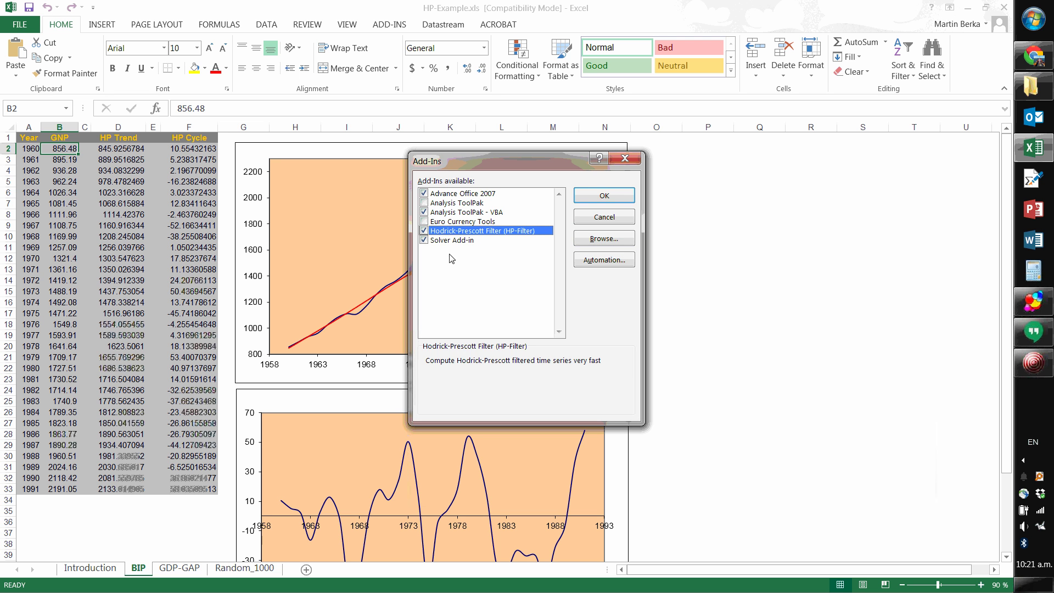
click(610, 198)
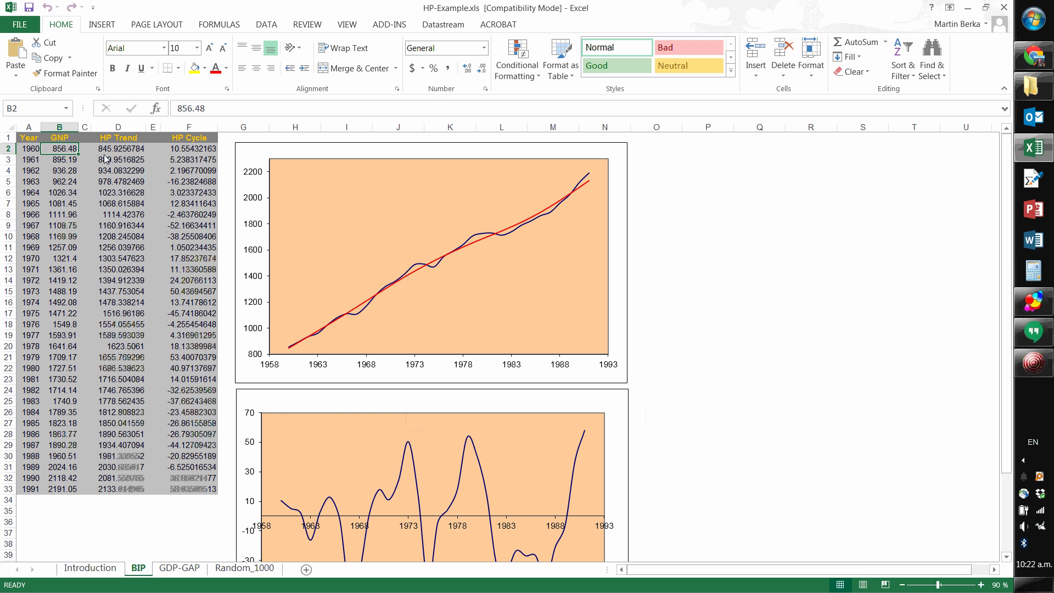
drag(60, 140, 51, 497)
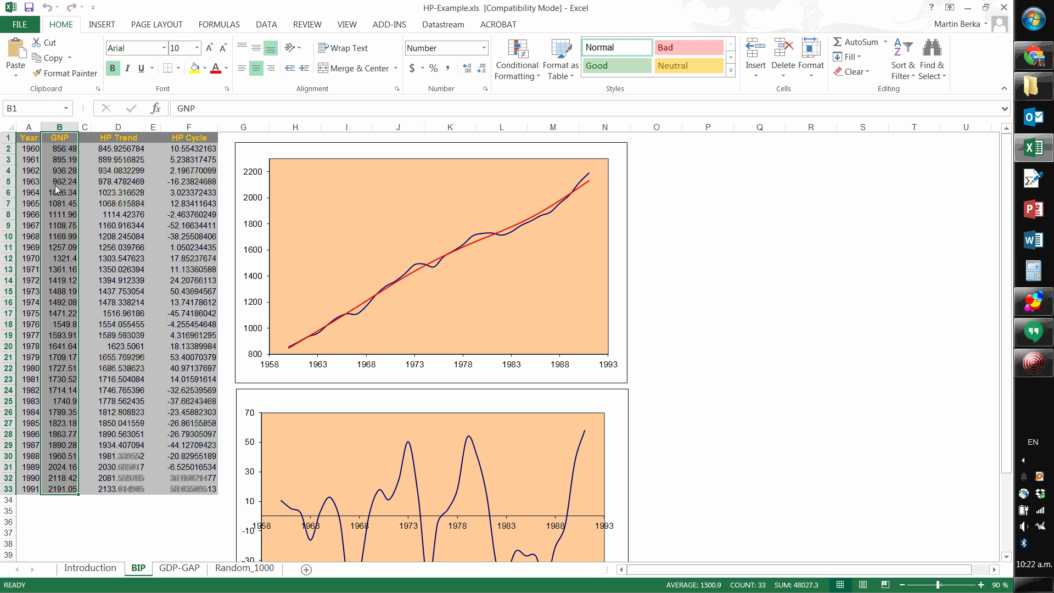
click(73, 153)
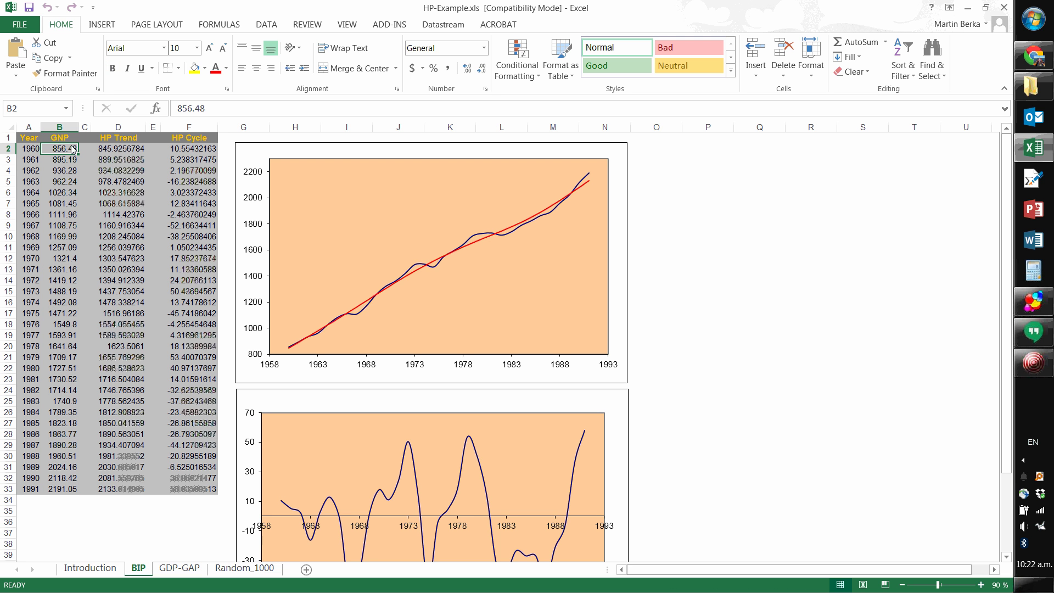
drag(73, 151, 48, 489)
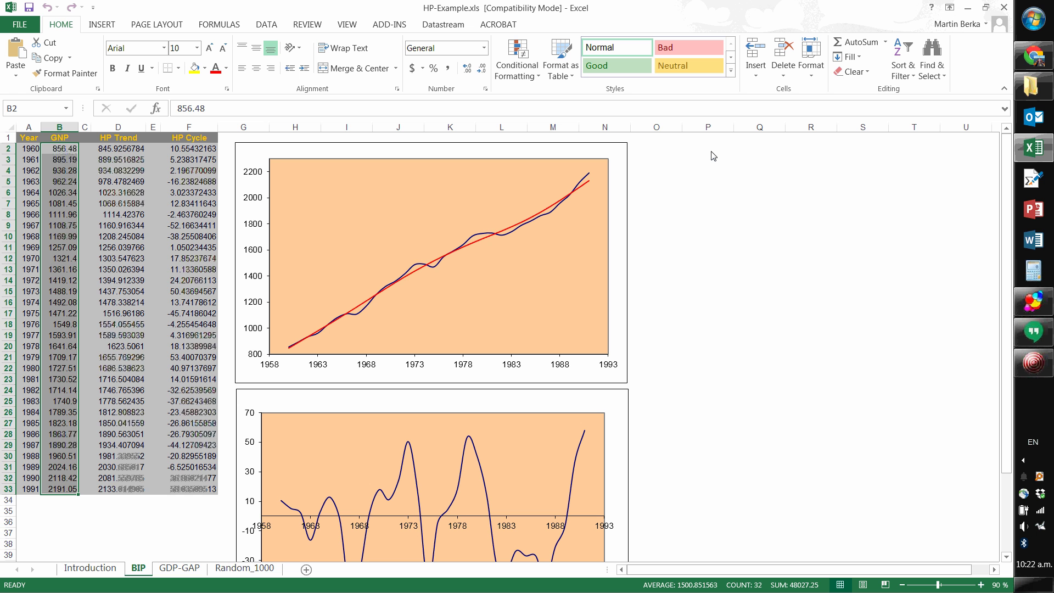
right_click(67, 171)
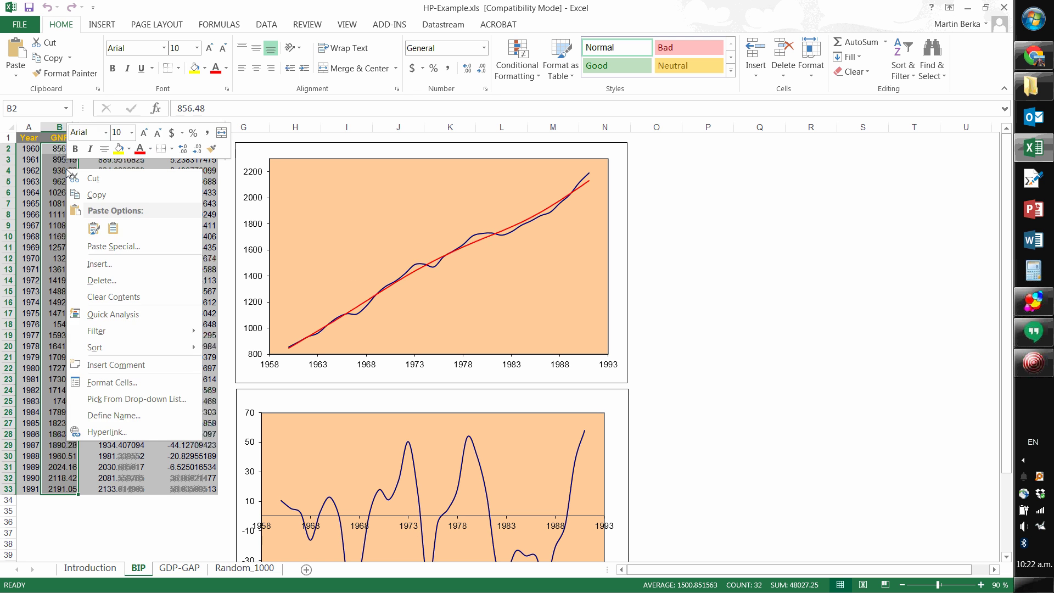
key(Escape)
Step: Copy the GNP column with its header, B1:B33, and paste it starting at cell P1
drag(60, 138, 61, 496)
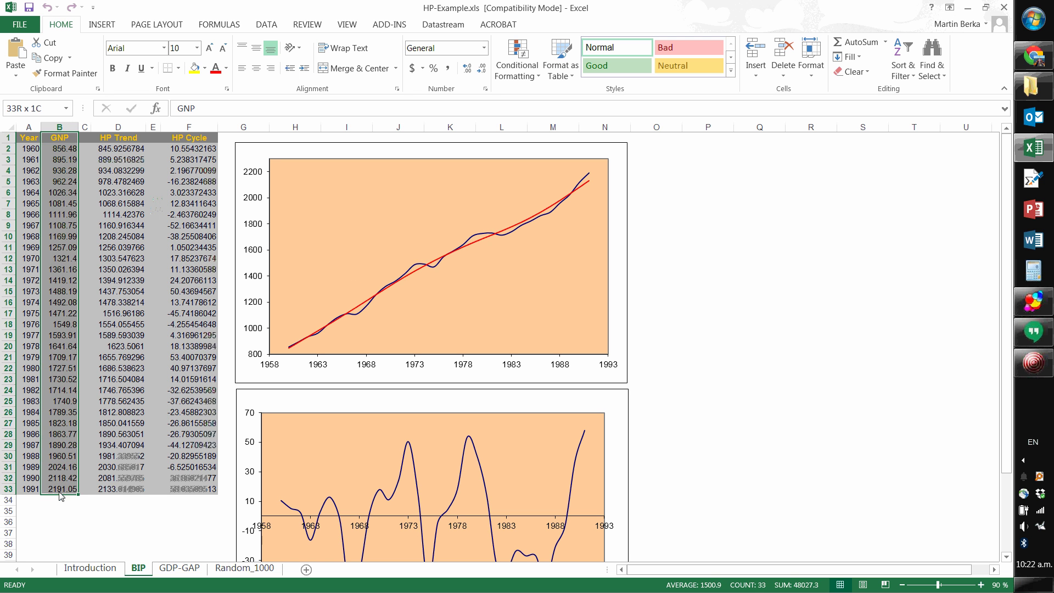
right_click(61, 496)
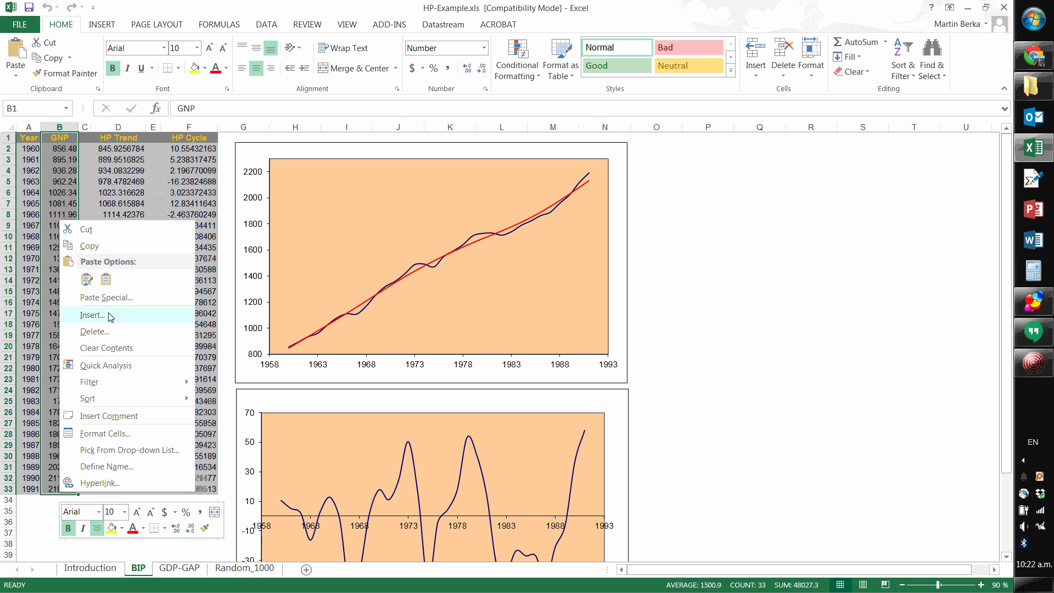
click(110, 242)
click(707, 140)
right_click(708, 141)
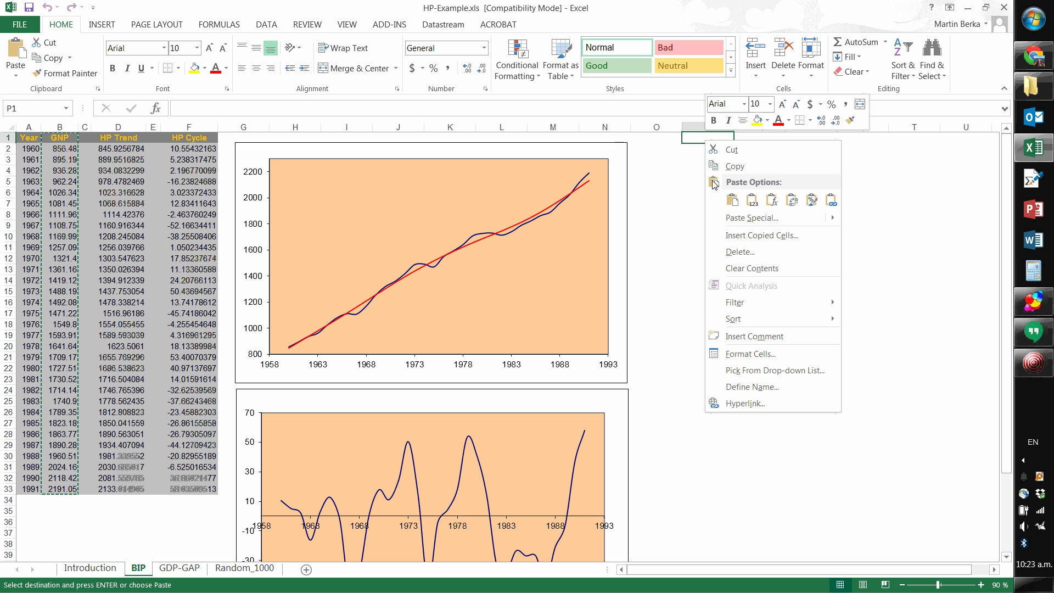
click(732, 200)
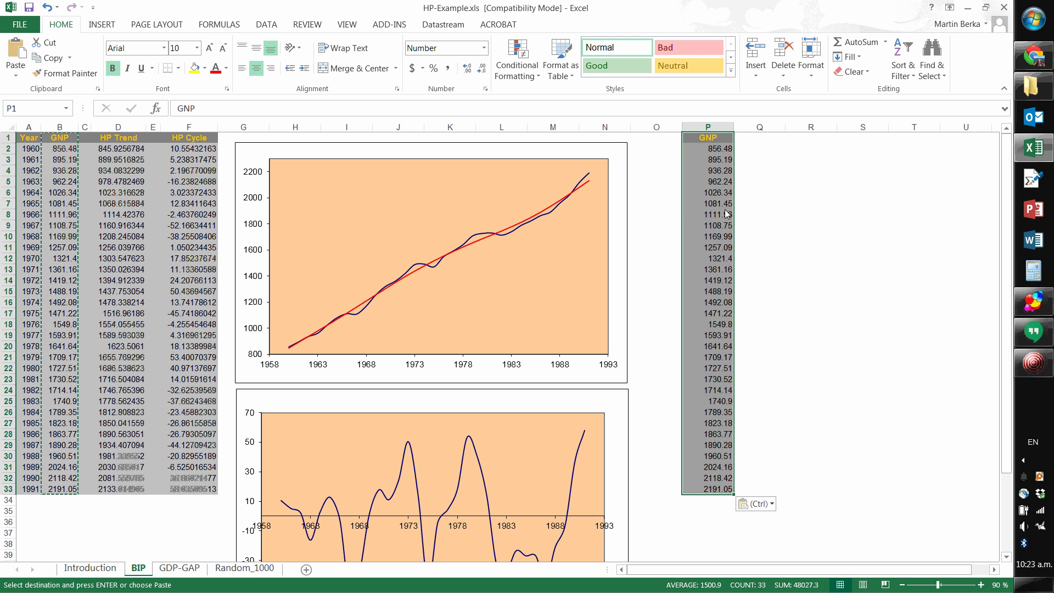
Step: Fill Q2:Q33 with the array formula =HP(P2:P33,100) to calculate the HP trend of the copied GNP data
click(724, 210)
click(746, 149)
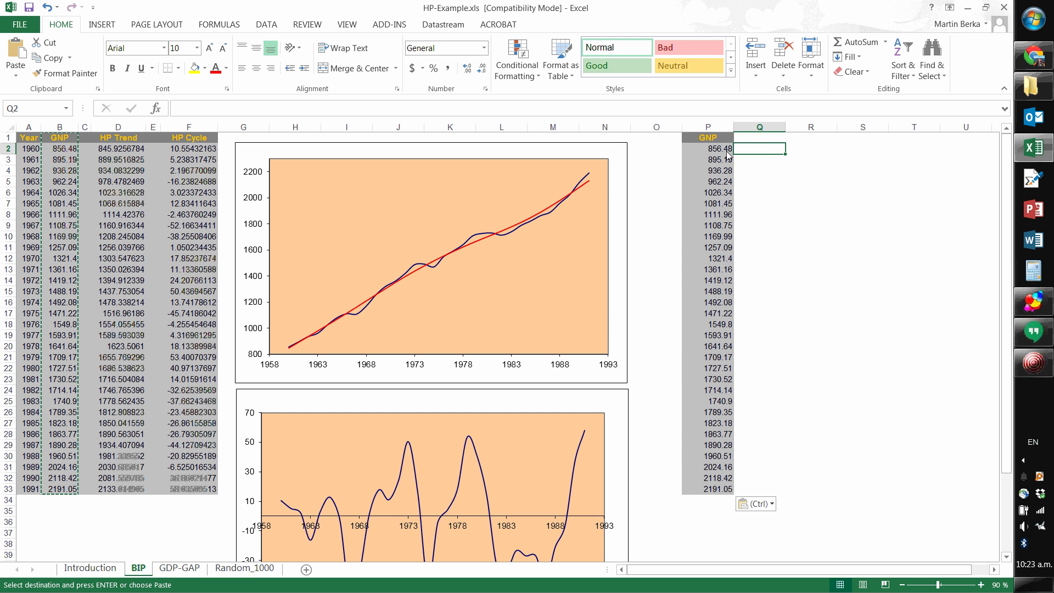
drag(726, 152, 716, 494)
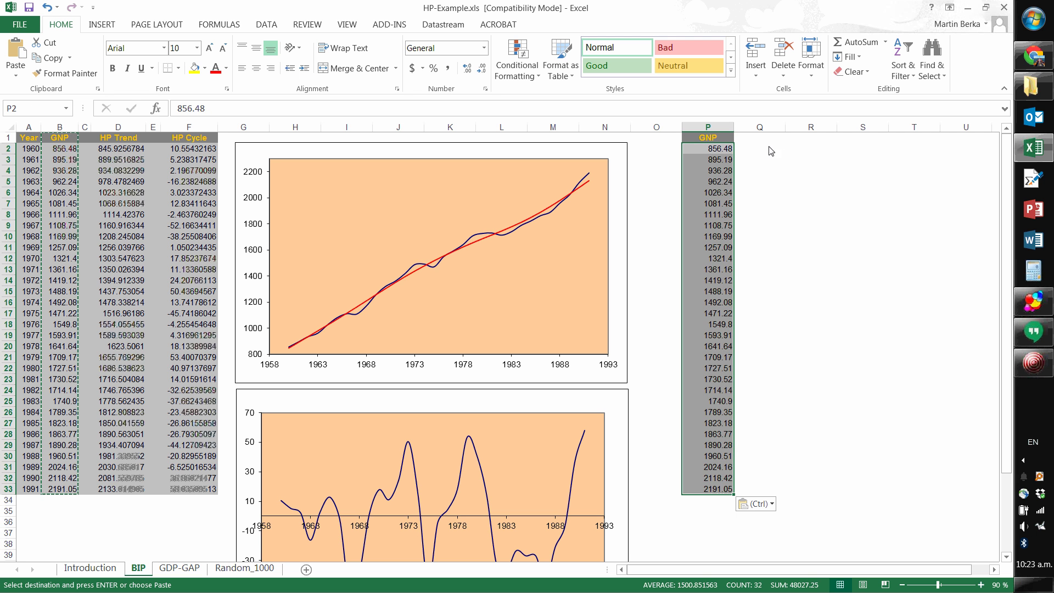
drag(771, 151, 779, 489)
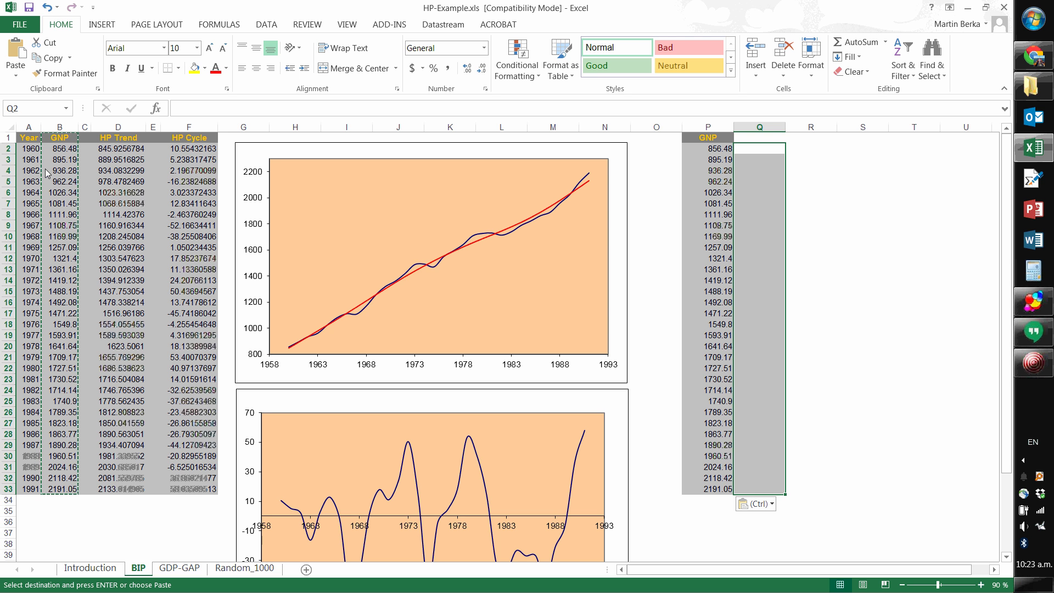
key(Escape)
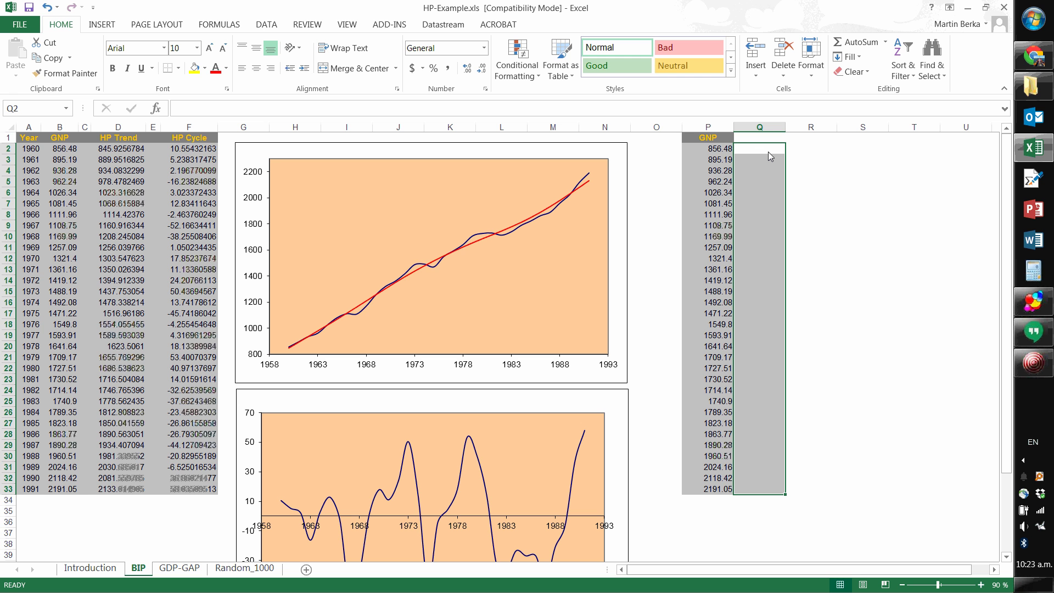
text(=HP()
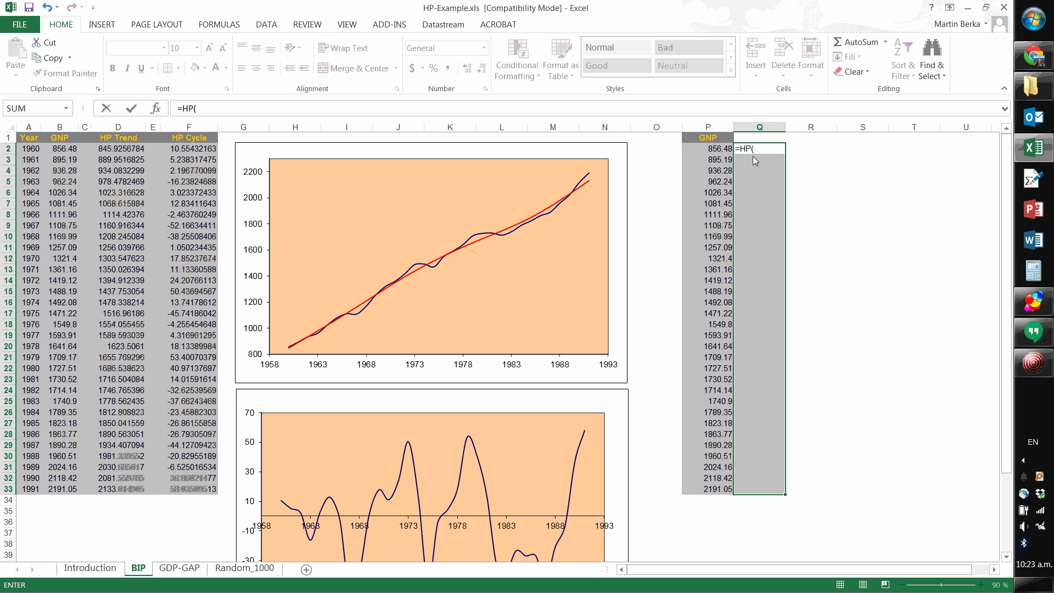
drag(723, 151, 722, 486)
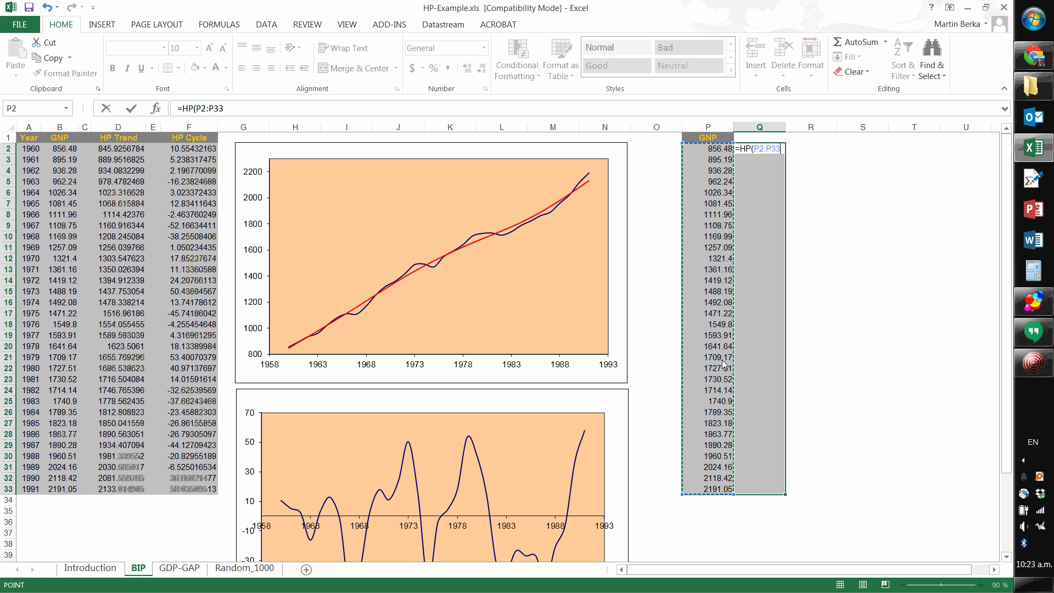
text(,100)
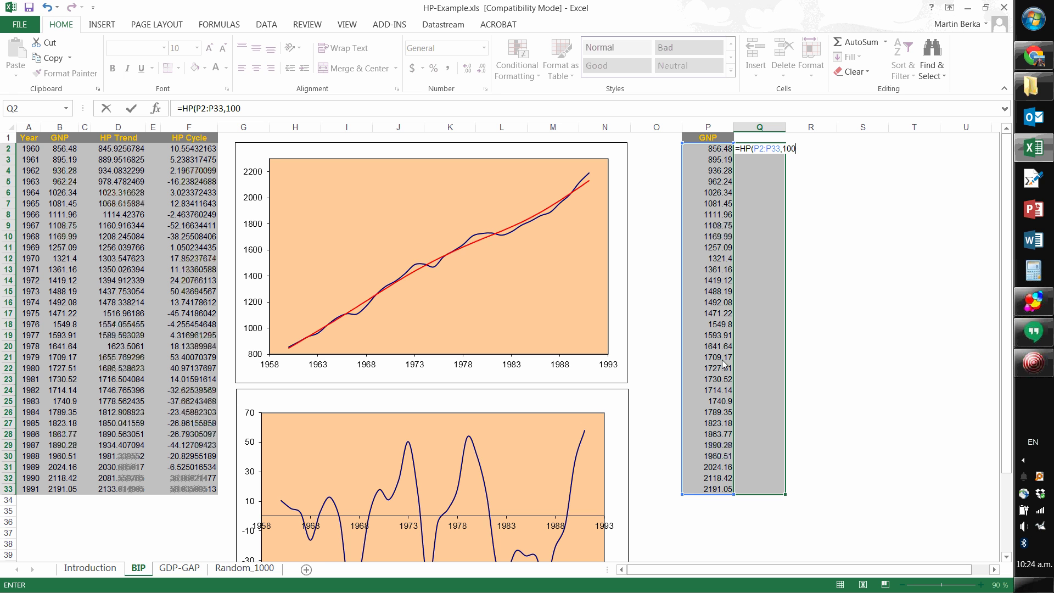
text())
key(ctrl+shift+Return)
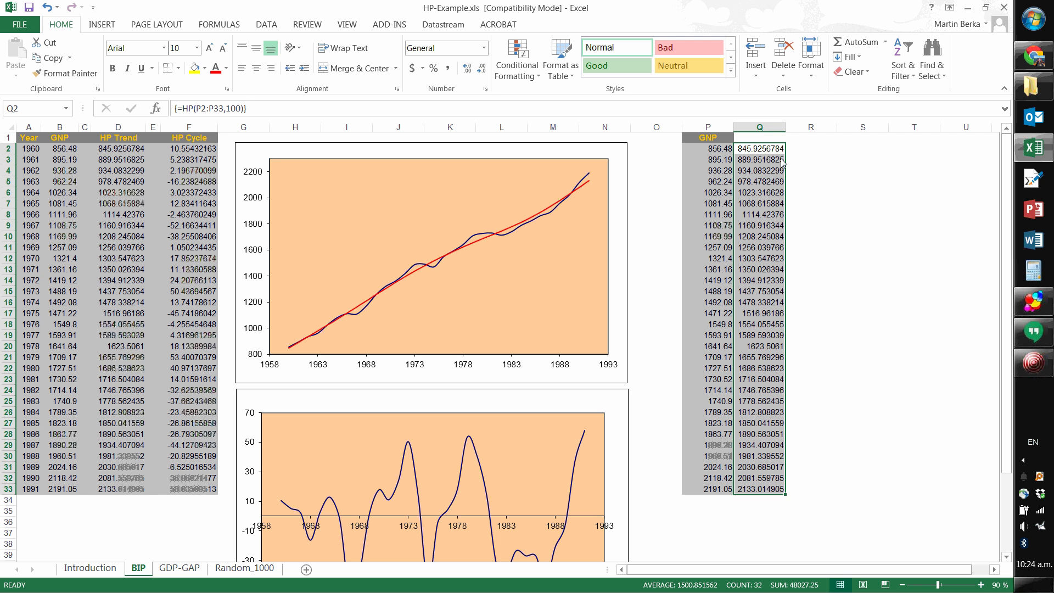
Step: Replace the header of the copied GNP column in cell P1 with X
click(764, 140)
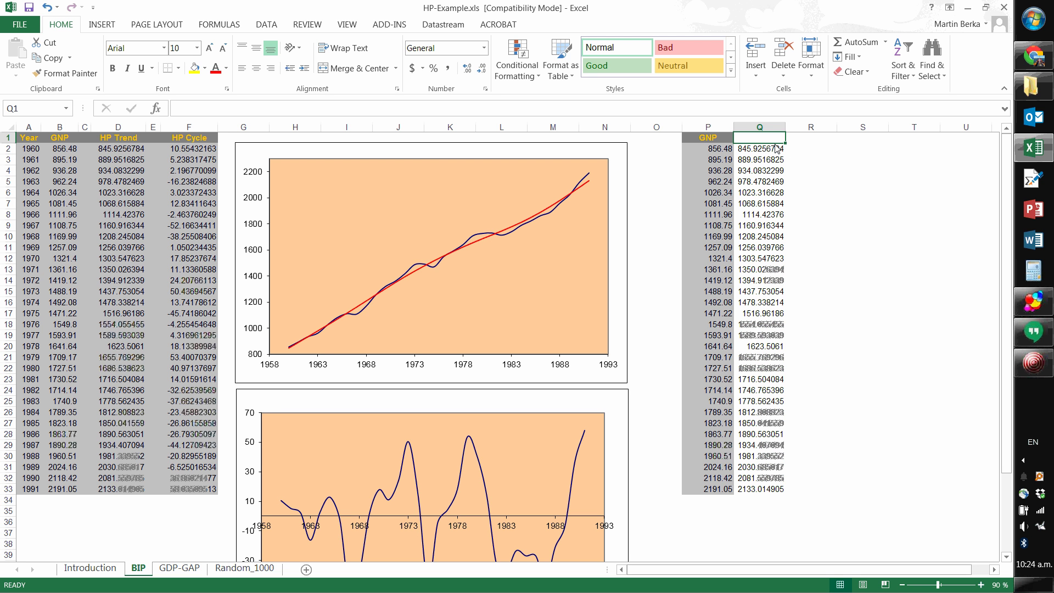
click(707, 141)
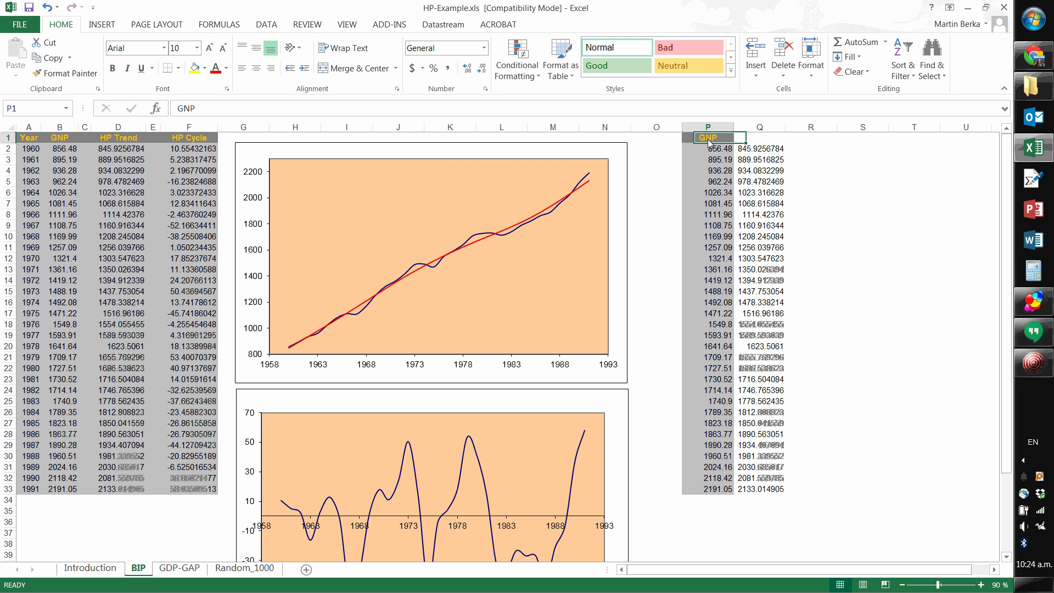
text(X)
click(761, 140)
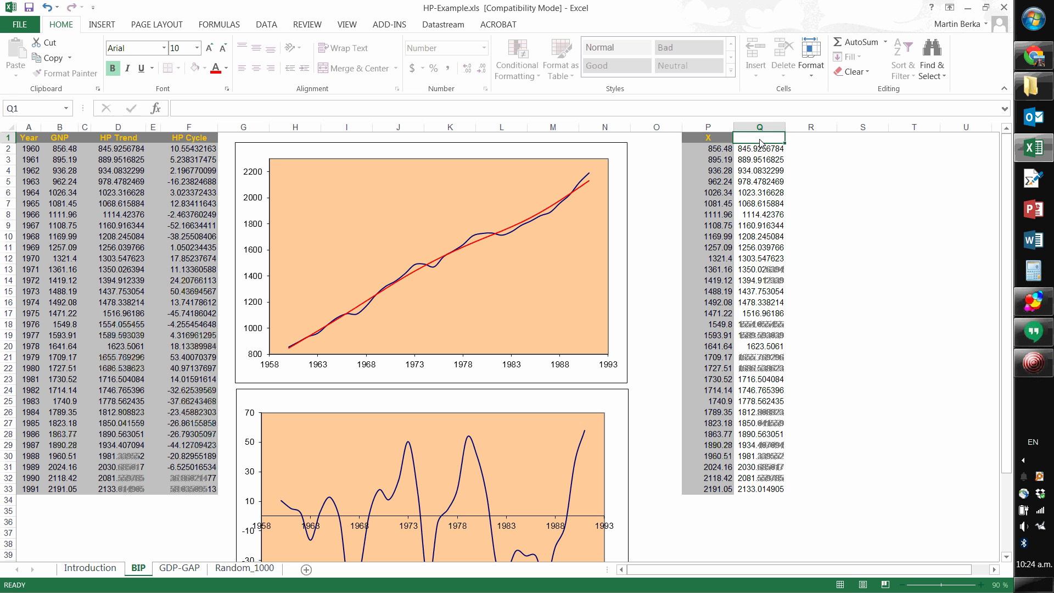
Step: Enter the header HP(X) in cell Q1 above the HP trend values
text(HP(X))
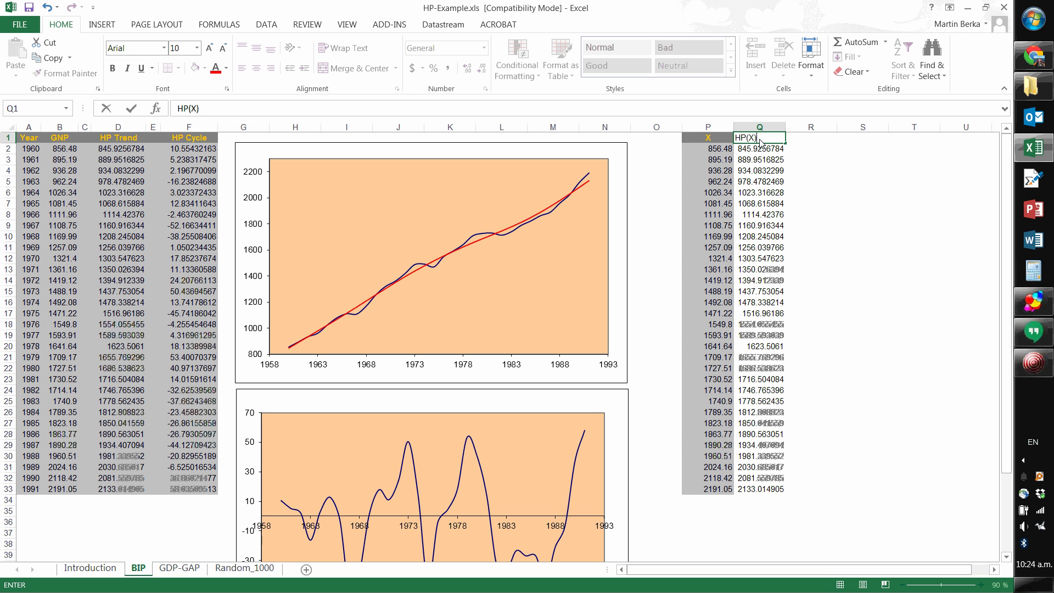
key(Tab)
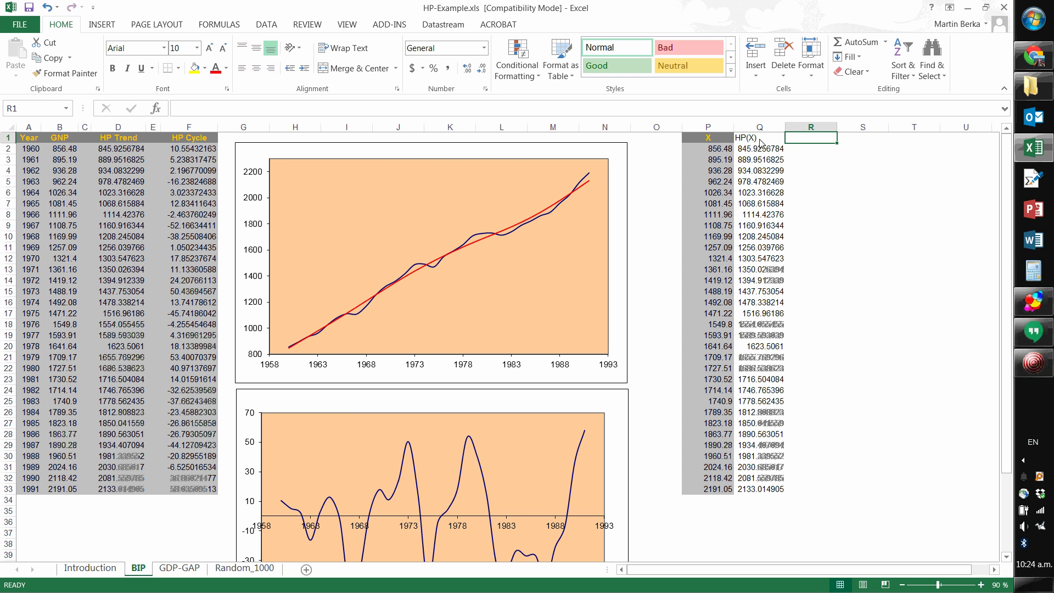
Step: Calculate the cyclical component in R2 with the formula =P2-Q2 and fill it down through R33
key(Down)
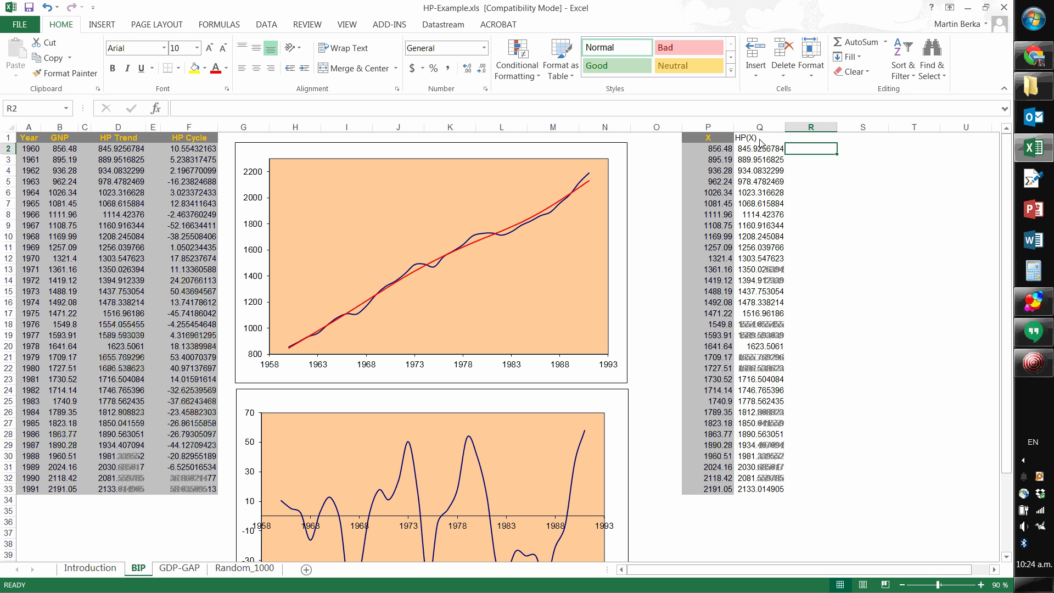
text(=)
key(Left)
key(Left)
text(-)
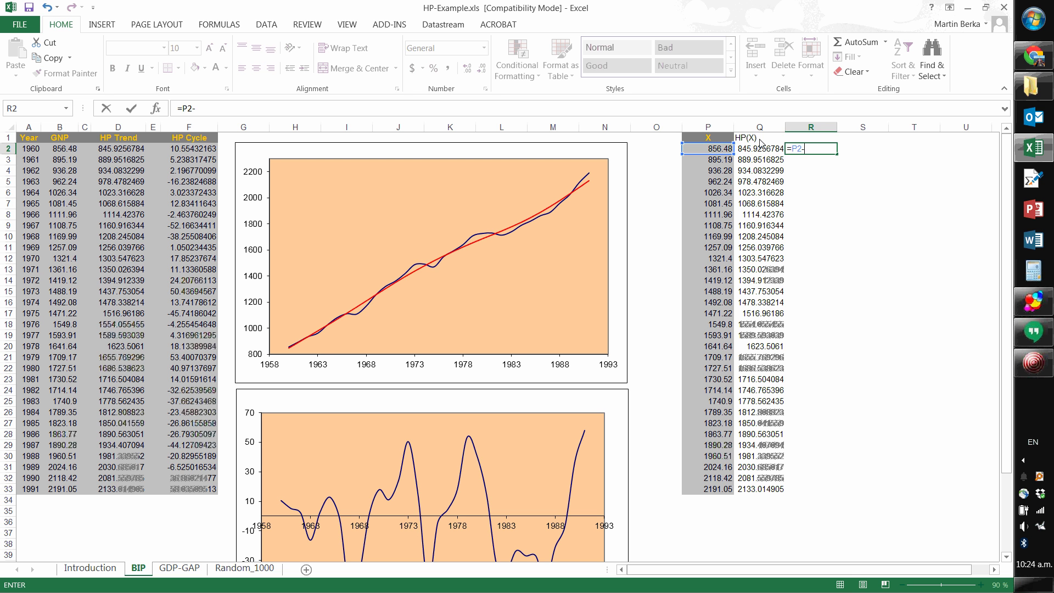
key(Left)
key(Return)
click(799, 152)
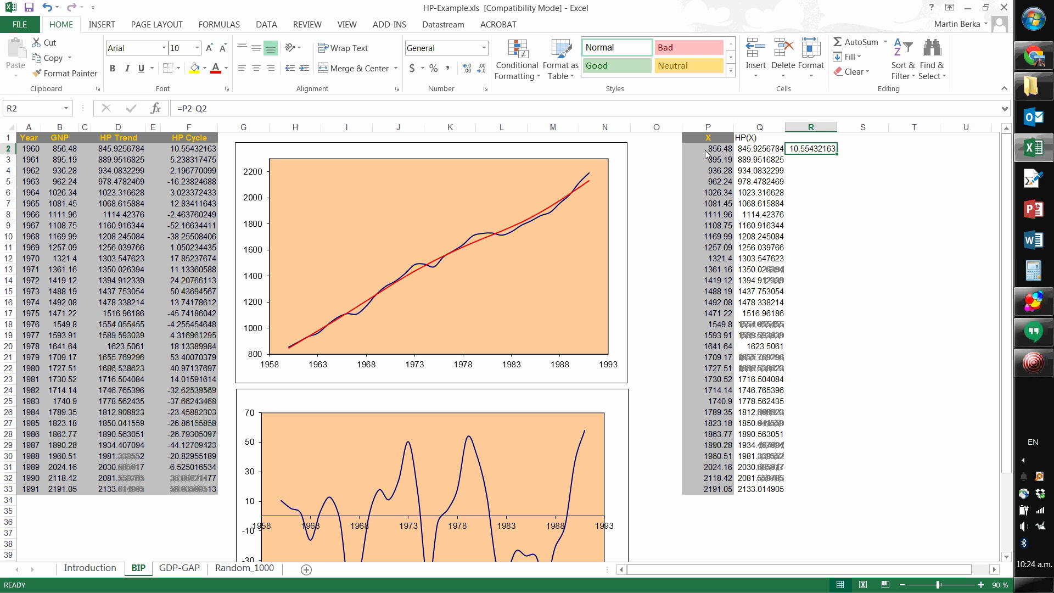
click(707, 155)
click(760, 152)
click(813, 156)
double_click(836, 156)
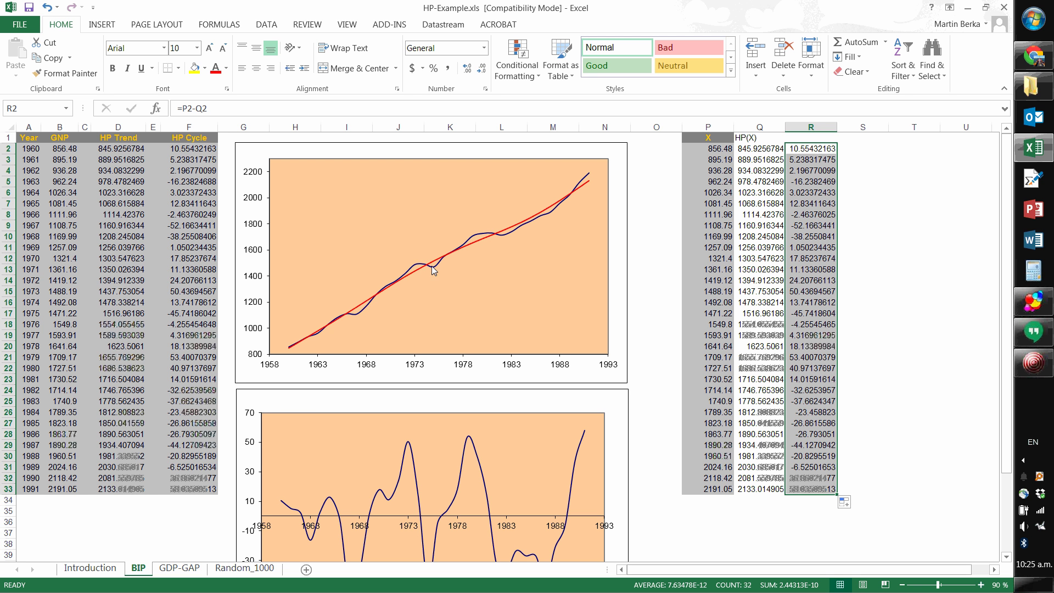
Step: Inspect the source ranges of the GNP and HP trend series in the GNP line chart
click(507, 233)
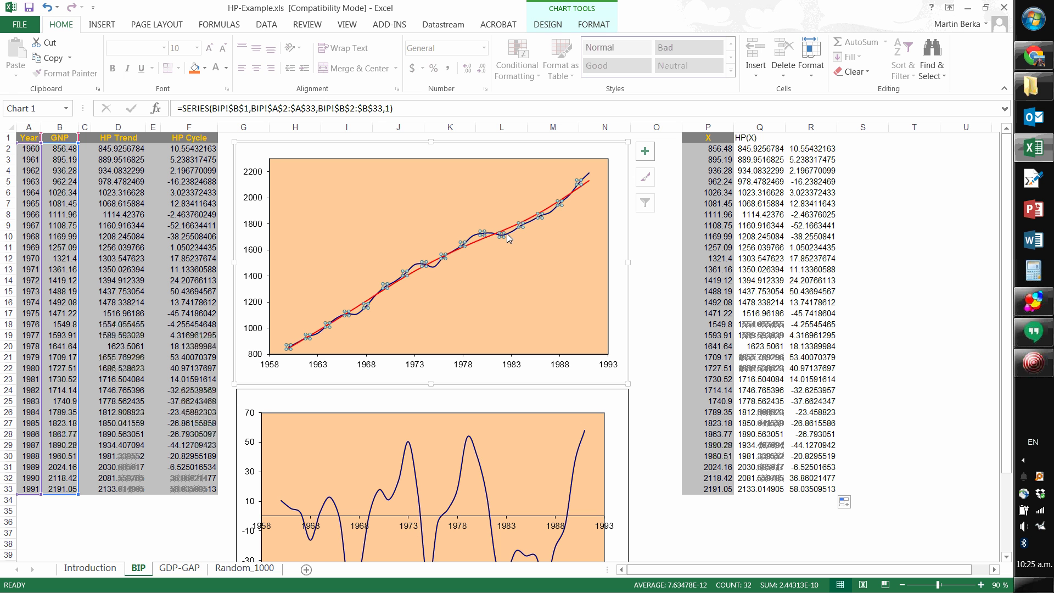
click(434, 267)
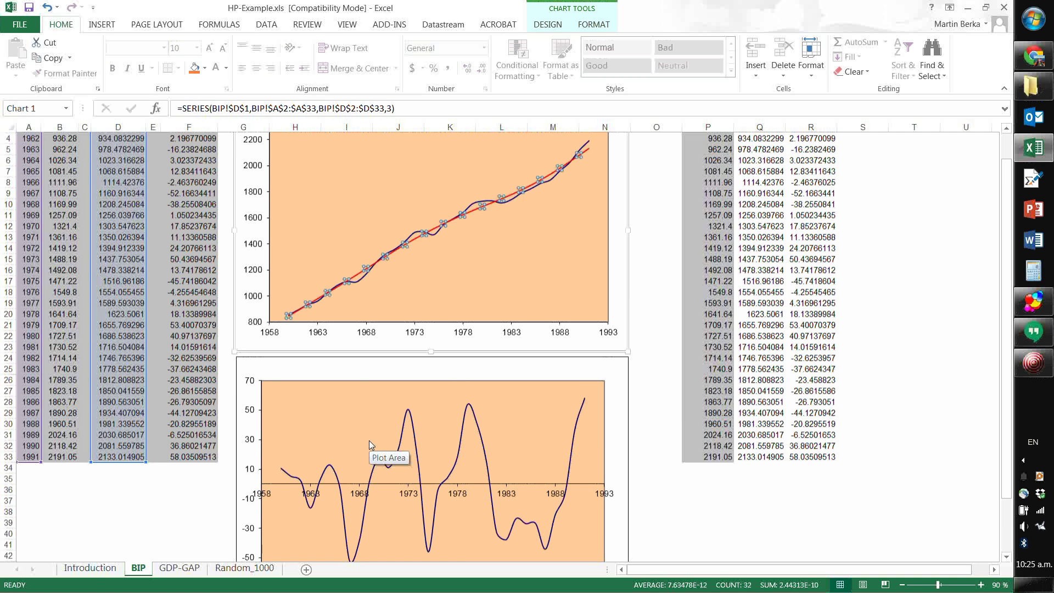
scroll(369, 440, down, 2)
scroll(135, 319, up, 1)
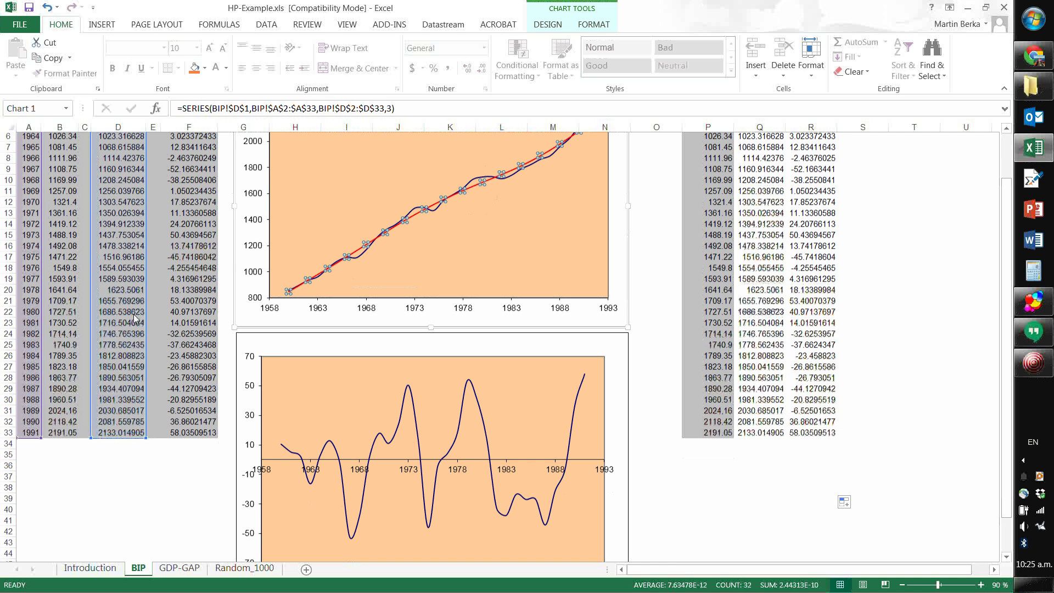
scroll(135, 318, up, 2)
Step: Compare the HP Cycle formula in F2 with the one in R2, and examine the cycle chart and the GNP column header
click(194, 152)
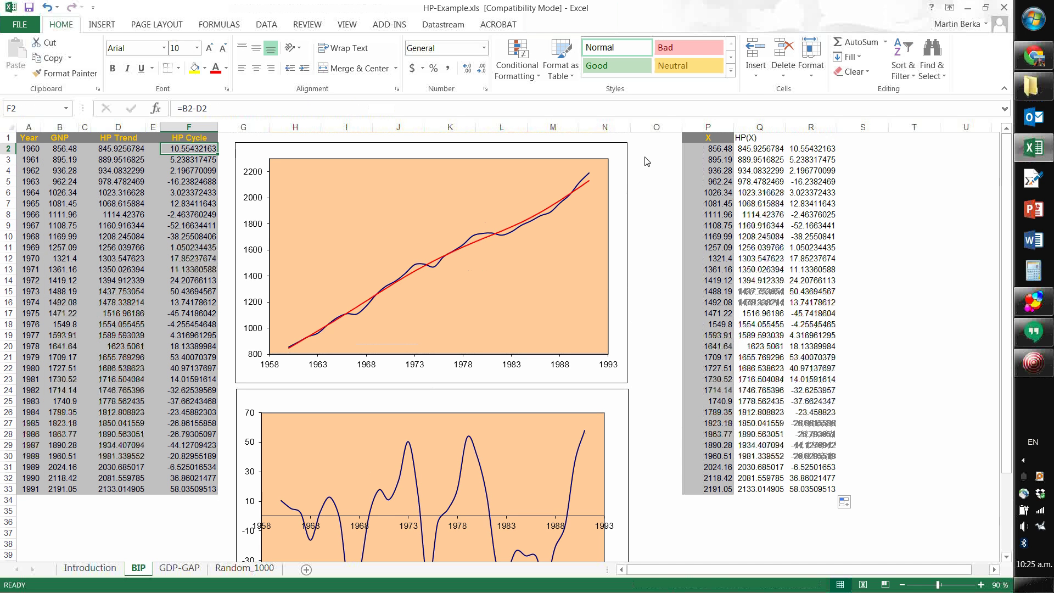
click(812, 151)
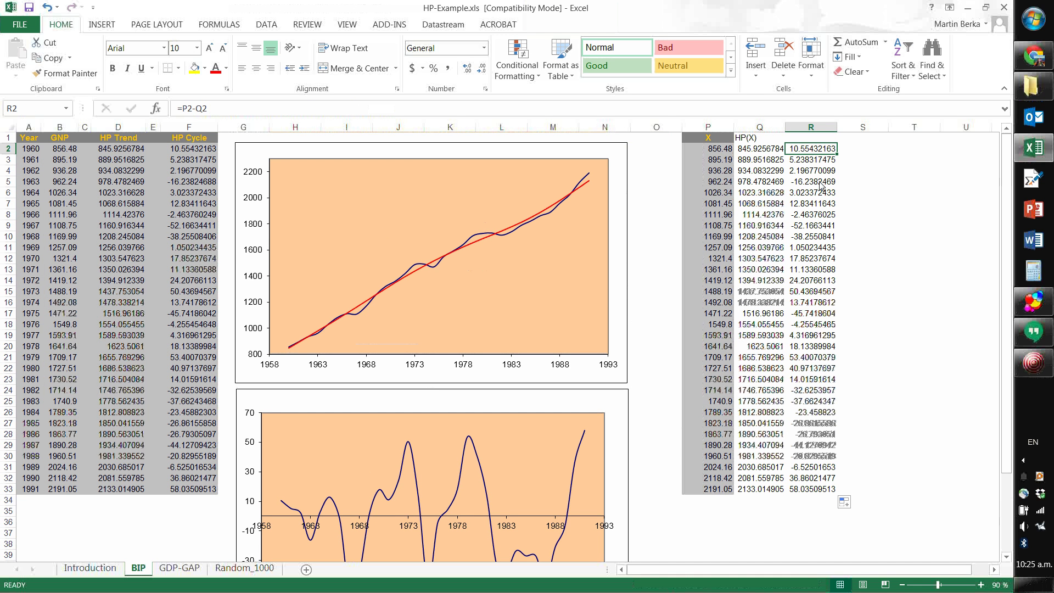
click(507, 493)
scroll(506, 492, down, 1)
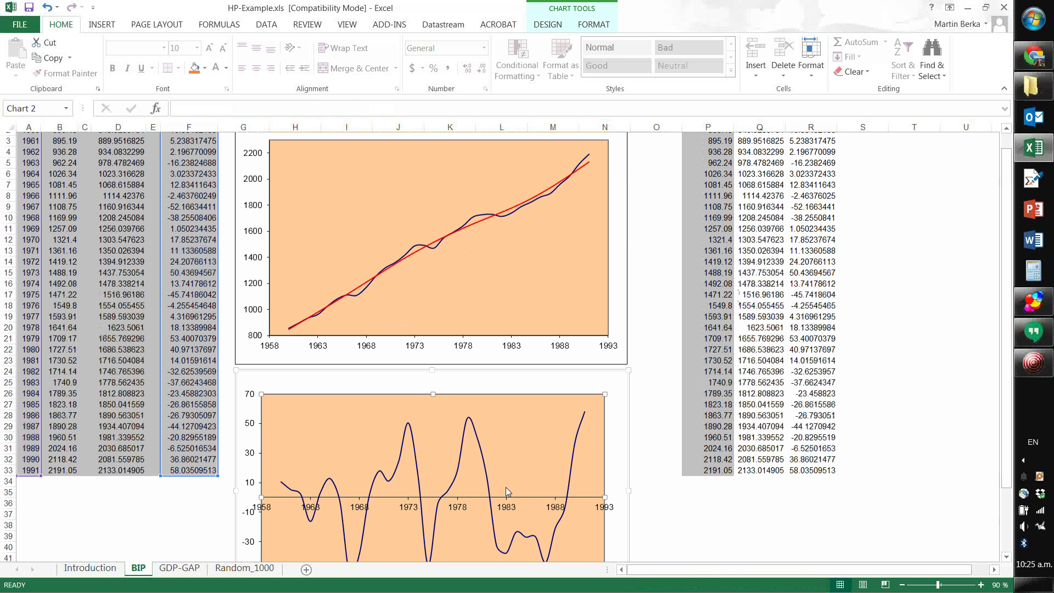
scroll(506, 487, down, 2)
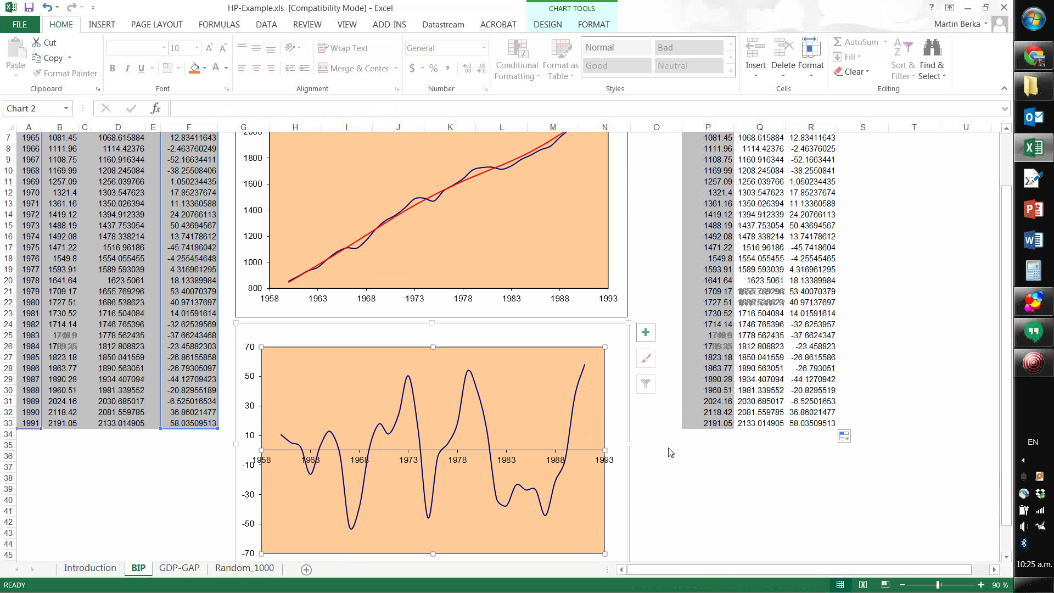
scroll(668, 453, up, 2)
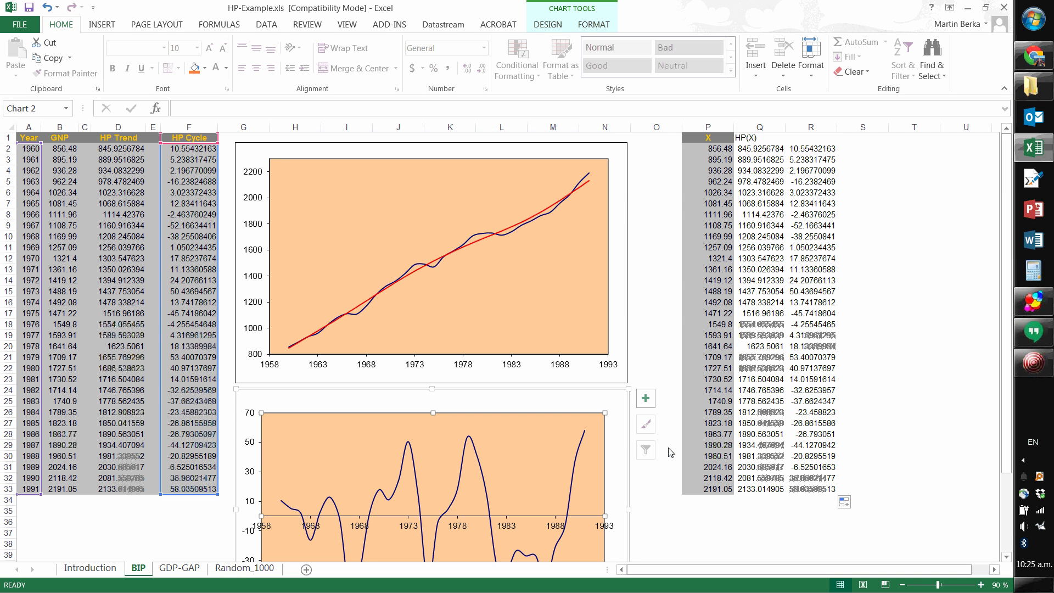
click(60, 138)
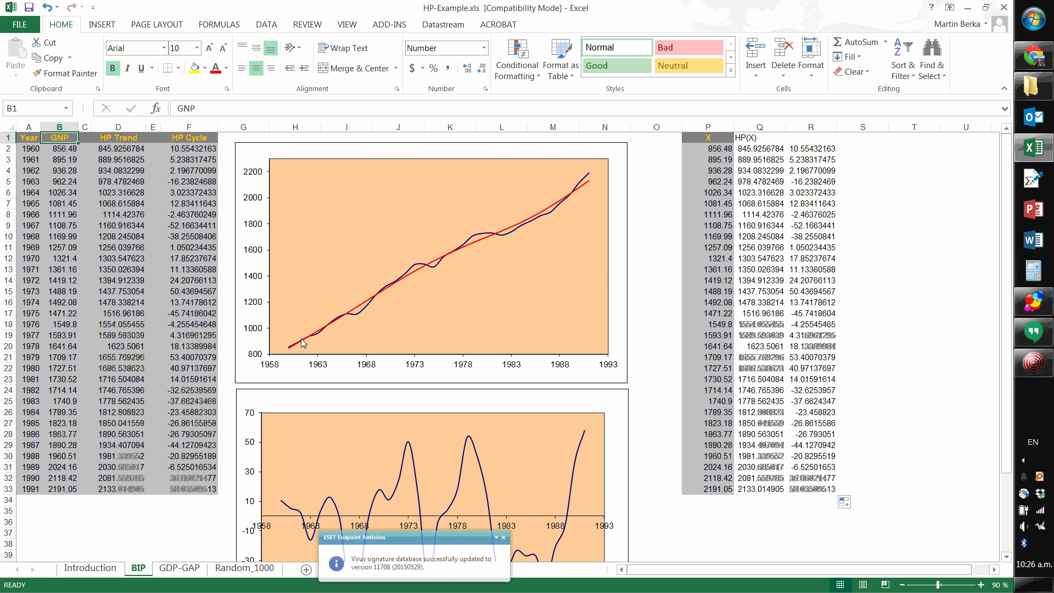
mouse_move(302, 338)
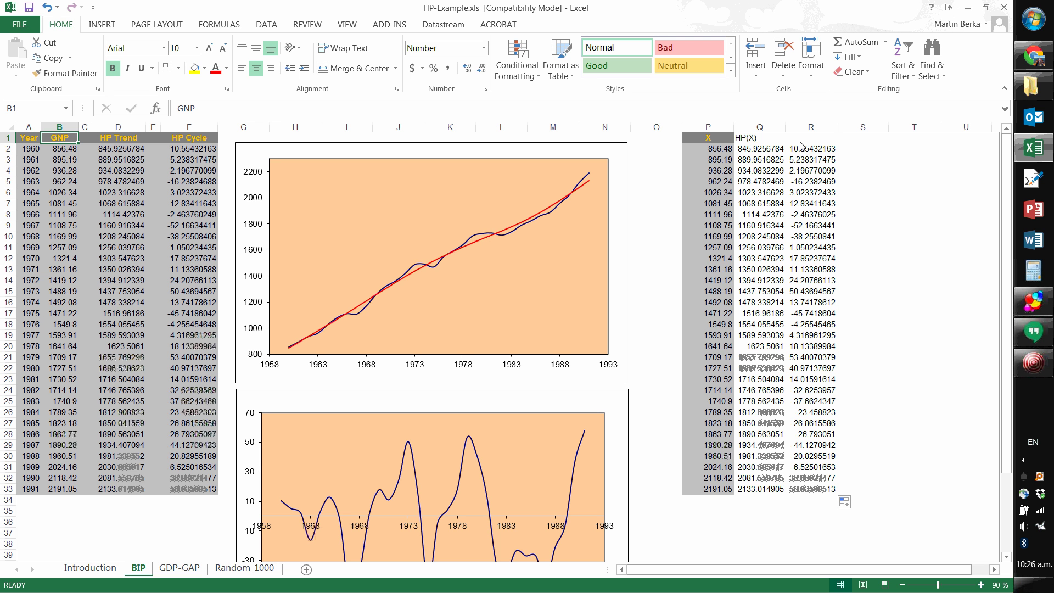
Step: Clear the HP trend and cyclical columns, Q1:R33, leaving only the X data in column P
drag(767, 138, 810, 492)
key(Delete)
click(809, 492)
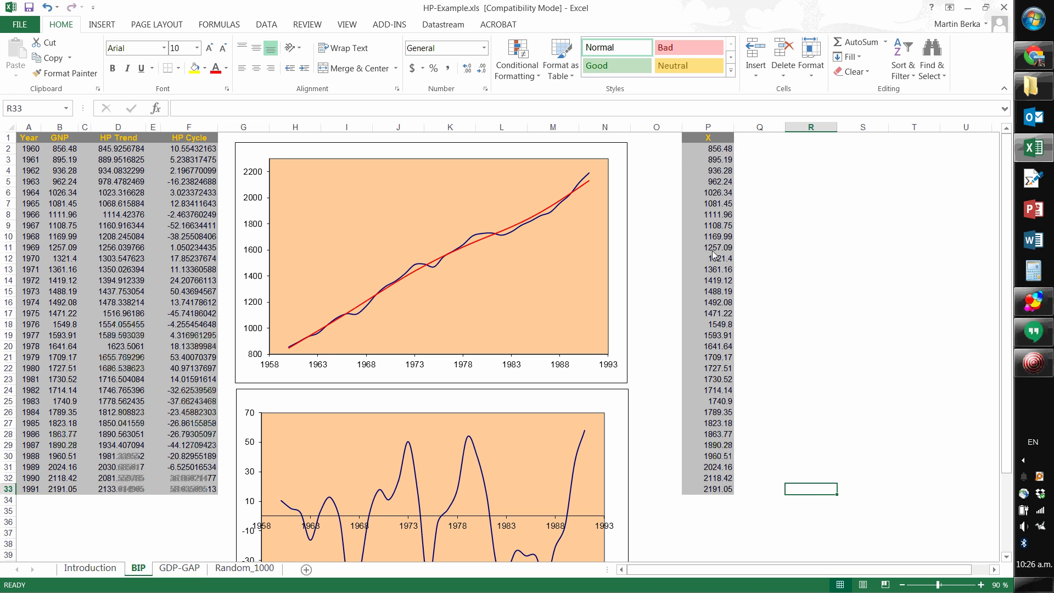
Step: Fill Q2:Q33 with the array formula =HP(P2:P33,100) to calculate the HP trend of the X series
click(717, 149)
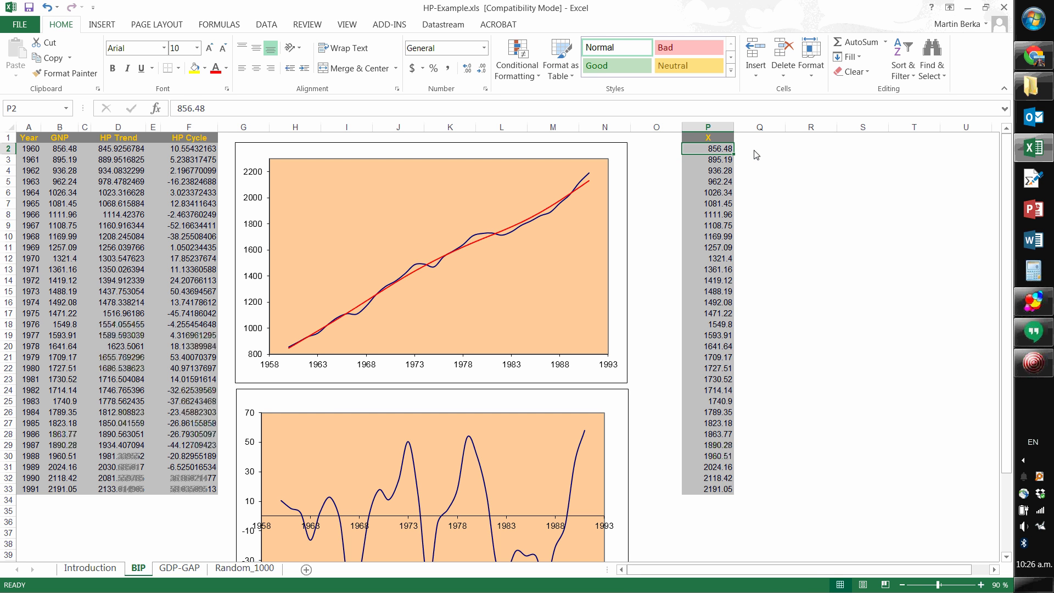
drag(757, 149, 767, 497)
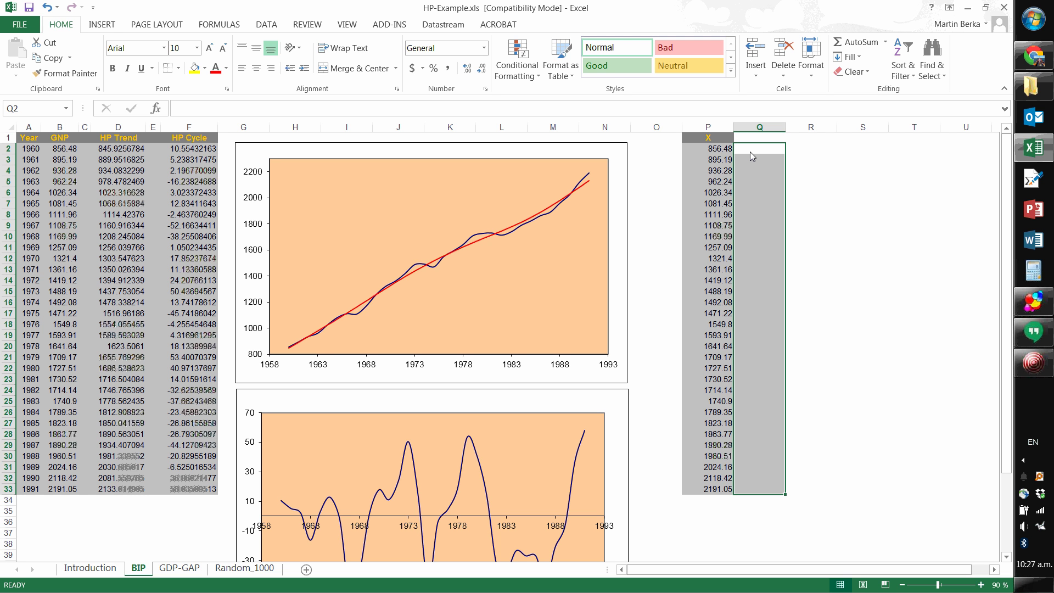
text(=)
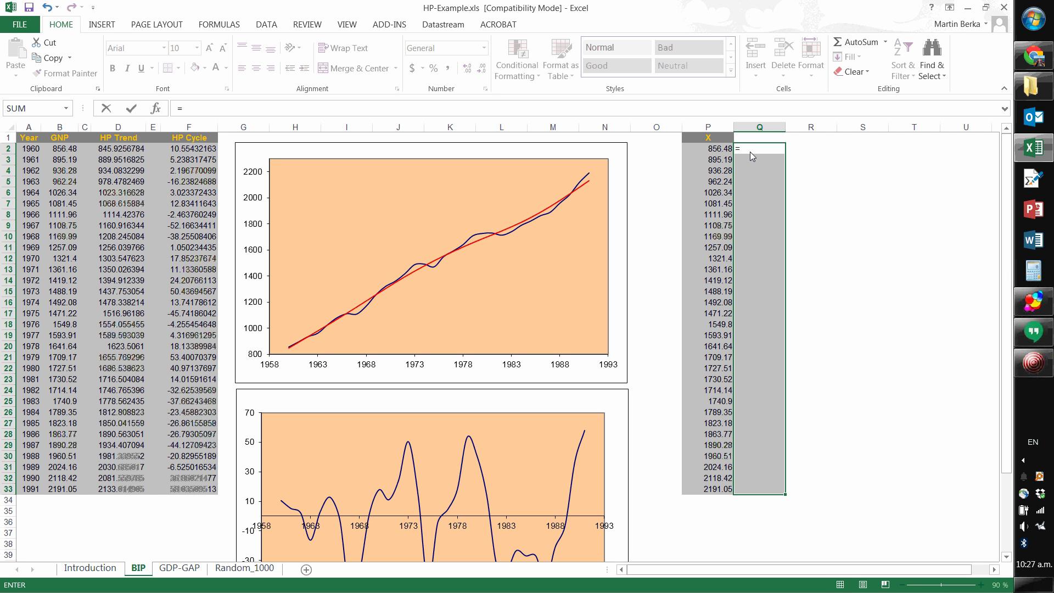
text(HP()
drag(726, 155, 731, 492)
text(,)
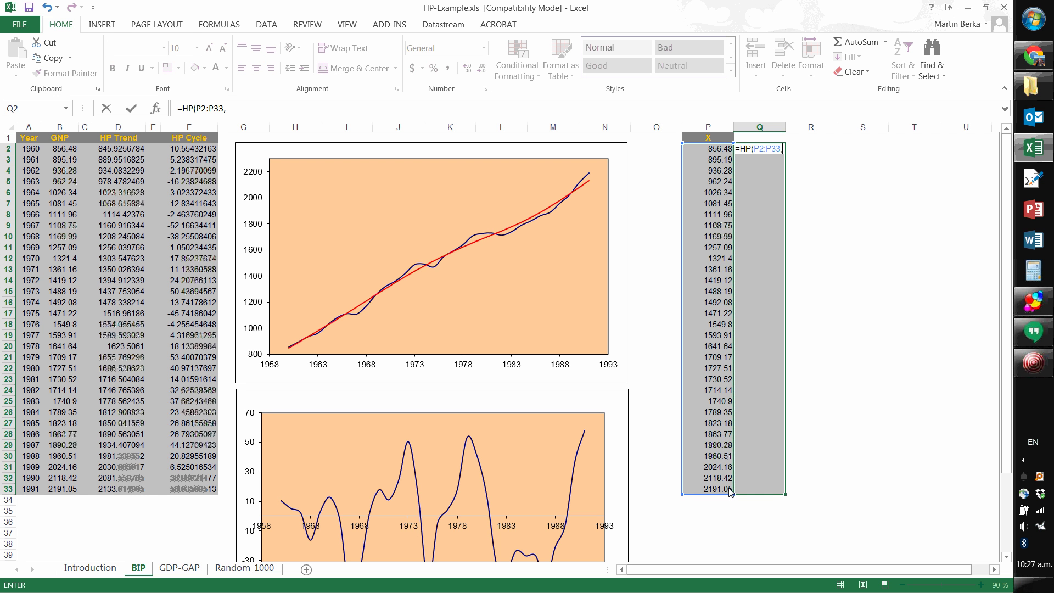
text(100)
key(ctrl+shift+Return)
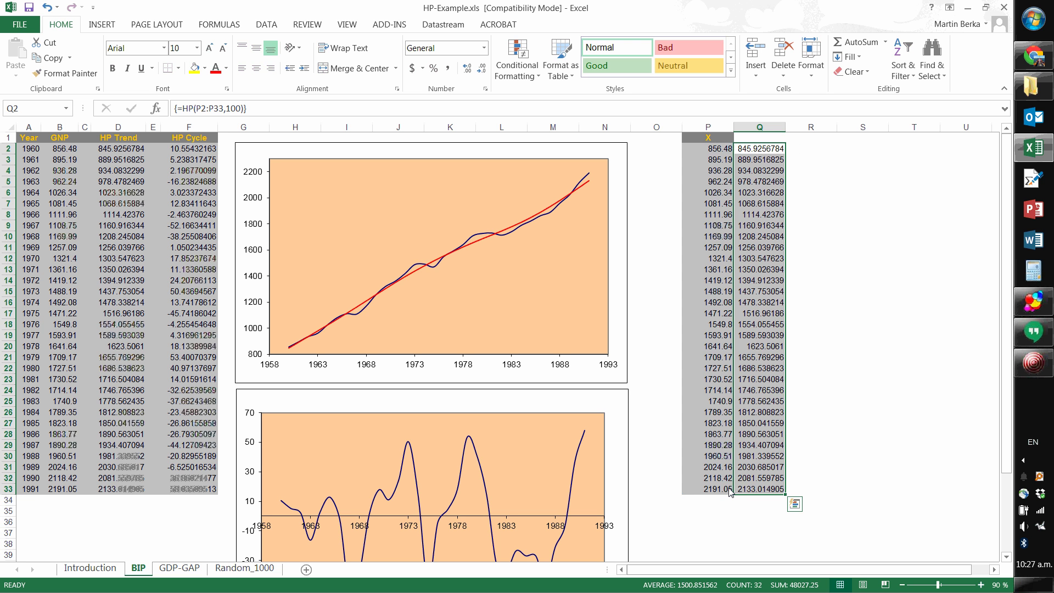
Step: Enter the column headers HP(X) in Q1 and cyclical X in R1
click(763, 139)
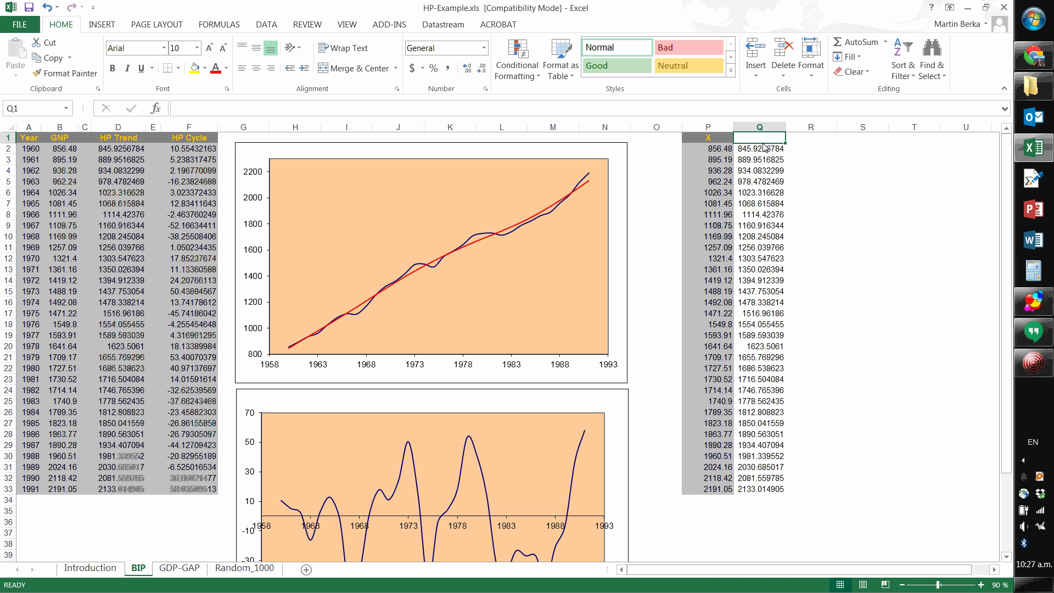
click(799, 153)
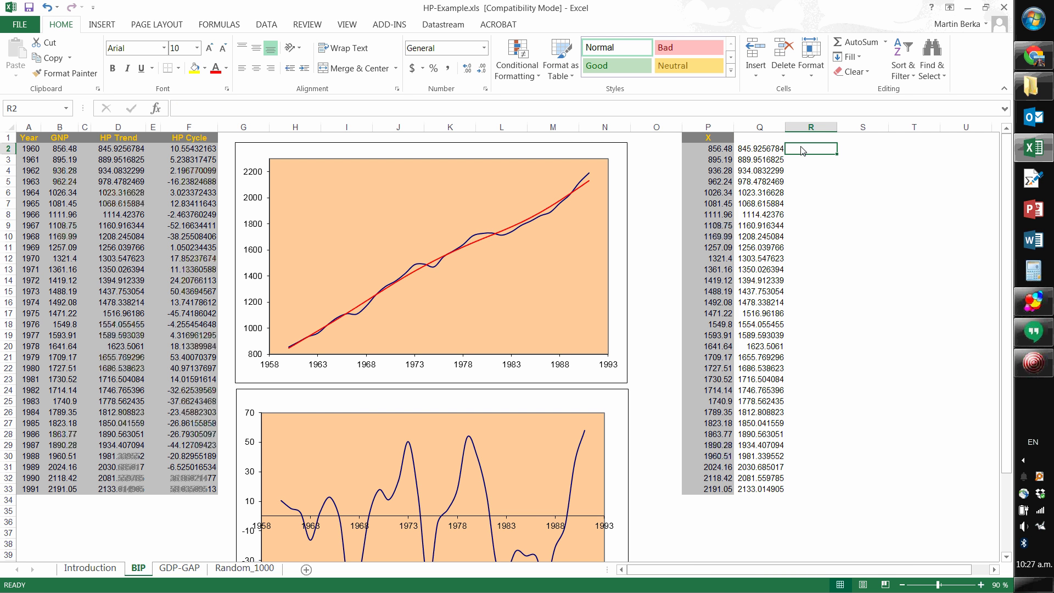
click(771, 140)
text(HP(X))
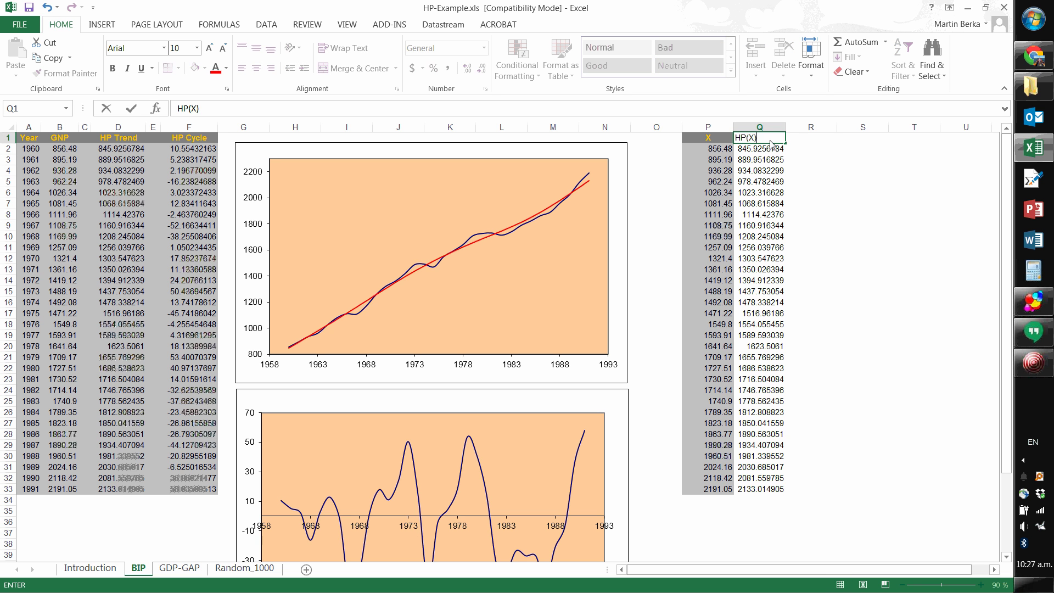
key(Tab)
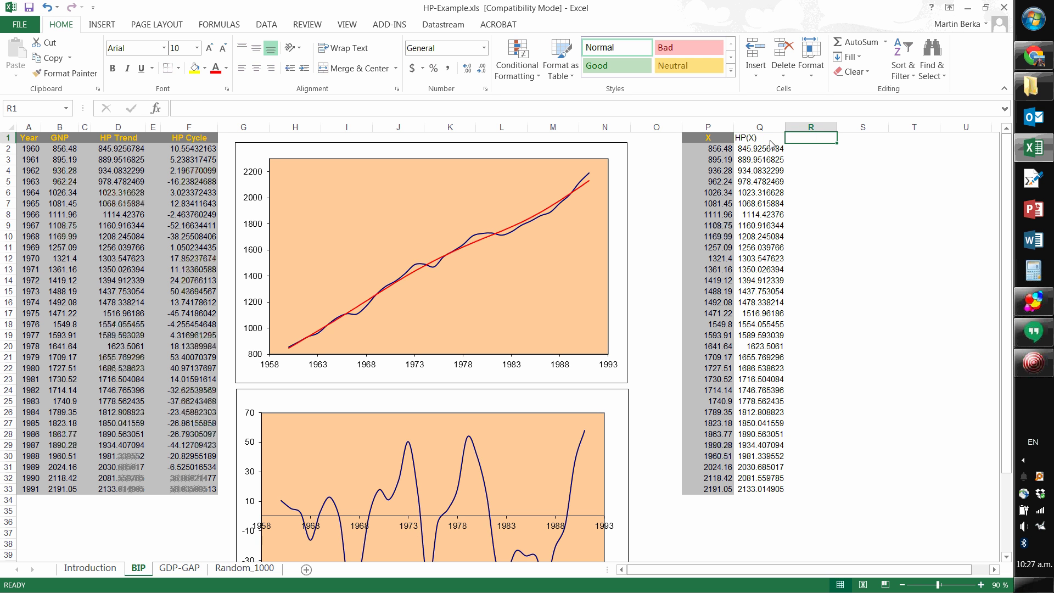
text(cyclical X)
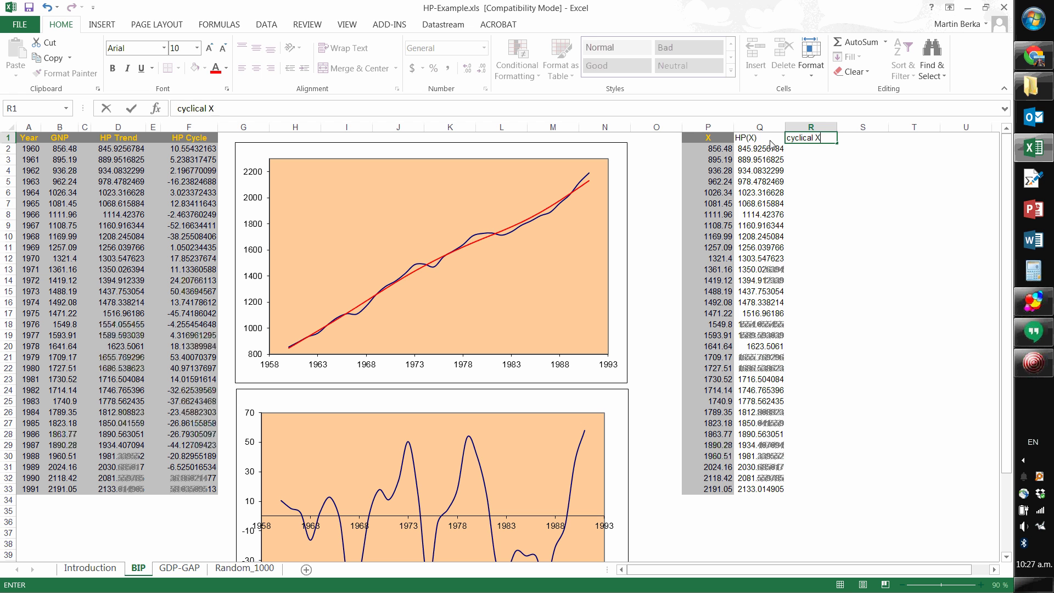
key(Return)
Step: Calculate the first cyclical value in R2 with the formula =P2-Q2
text(=)
key(Left)
key(Left)
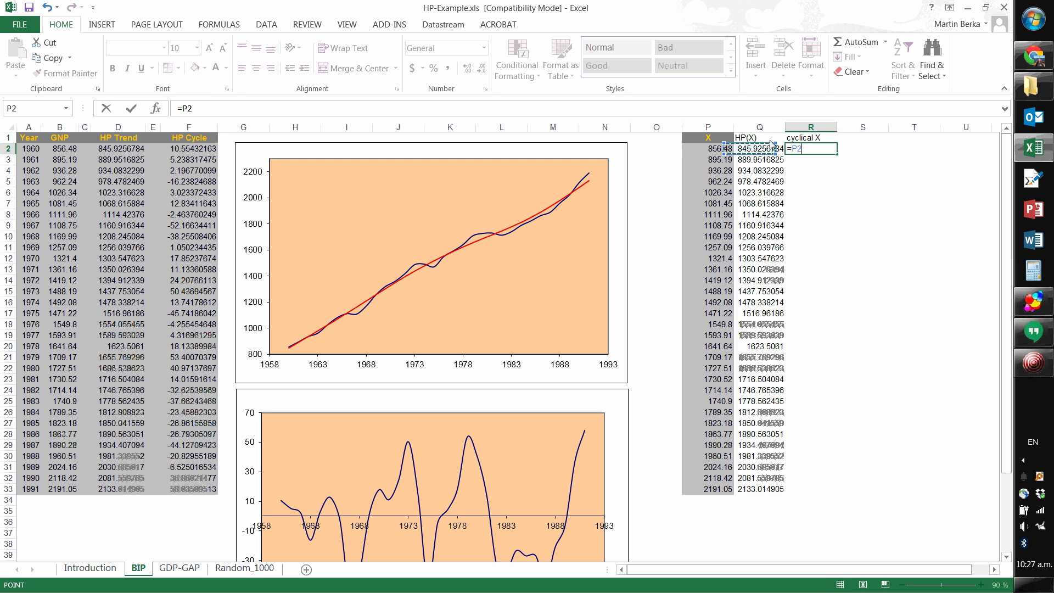
text(-)
key(Left)
key(Return)
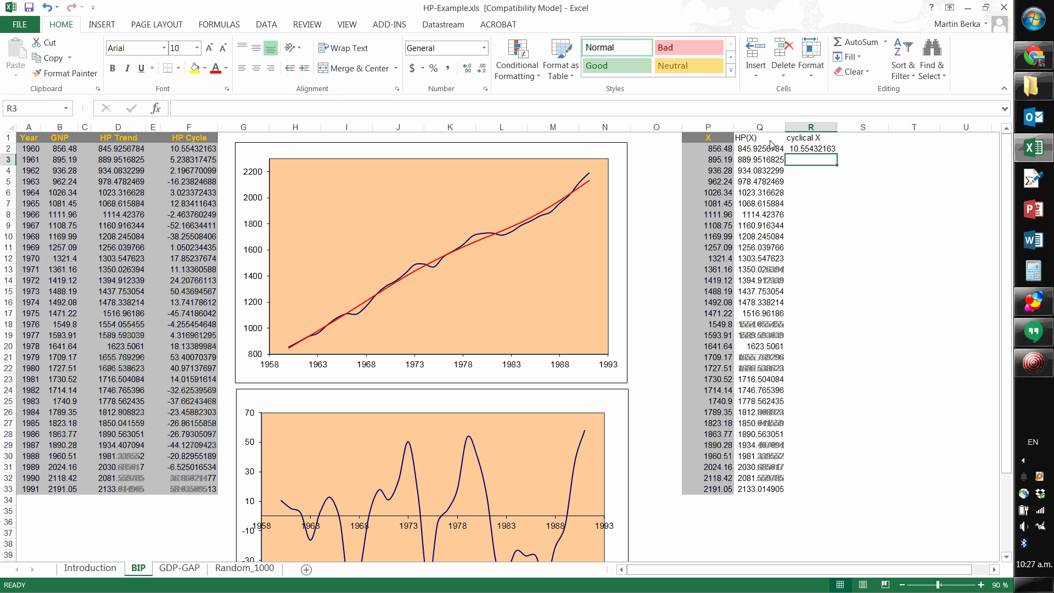
click(1033, 362)
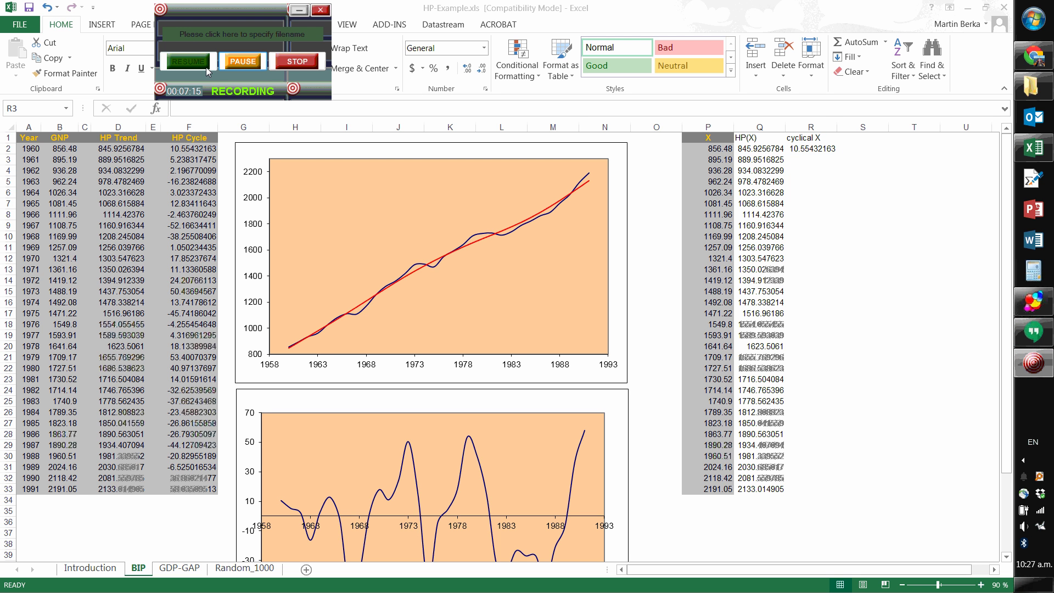